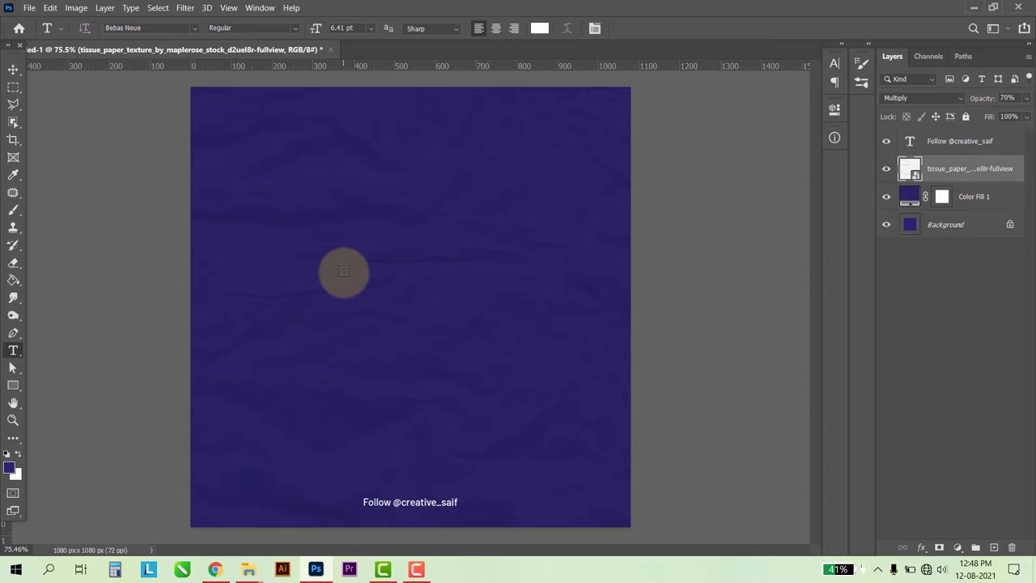
Add a white RONALD text layer in the middle of the purple poster
scroll(400, 245, "up", 2)
scroll(412, 287, "up", 2)
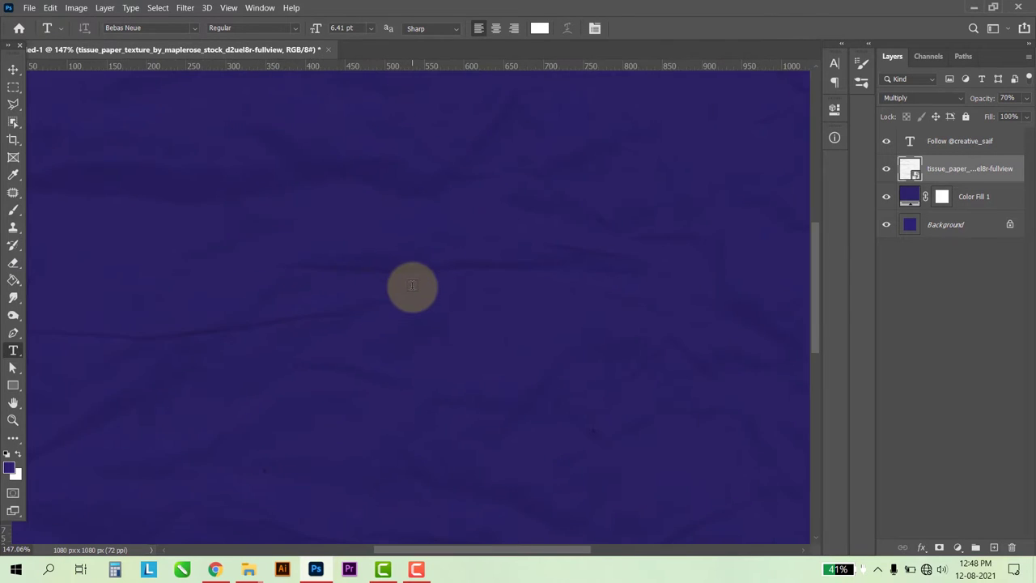
scroll(416, 291, "down", 5)
scroll(414, 298, "up", 2)
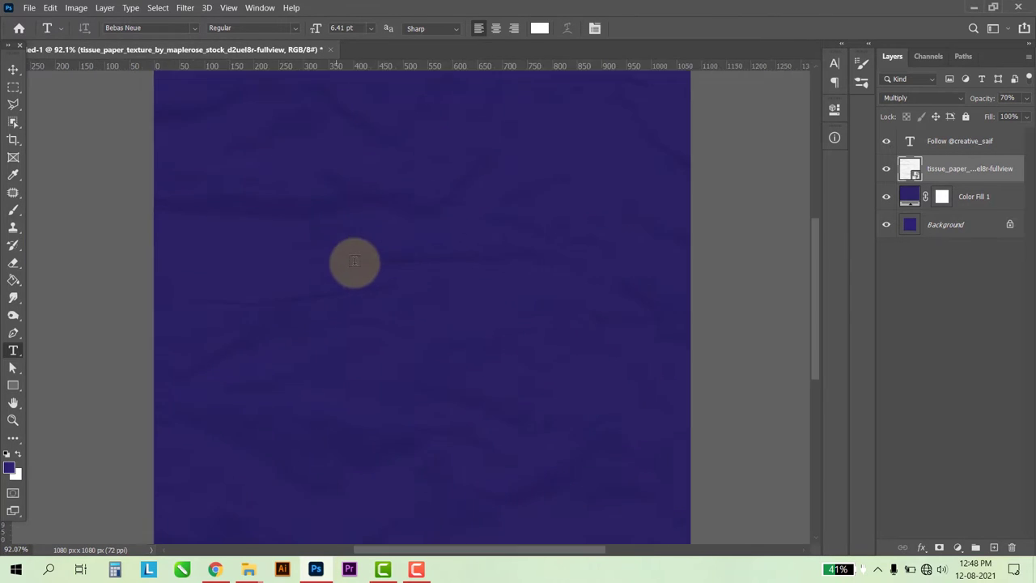
scroll(354, 262, "up", 1)
scroll(390, 296, "down", 3)
scroll(391, 302, "up", 1)
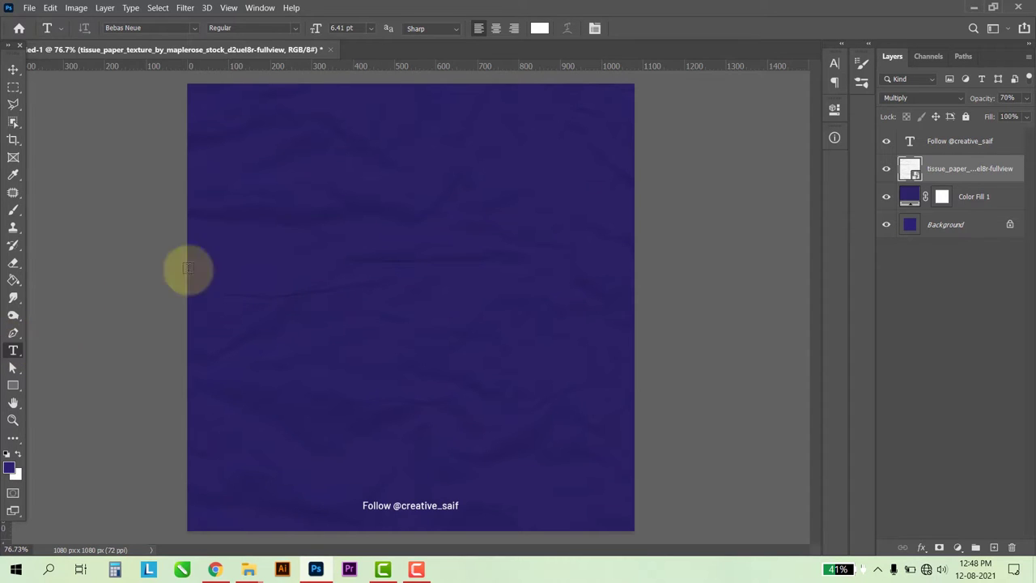
left_click(292, 227)
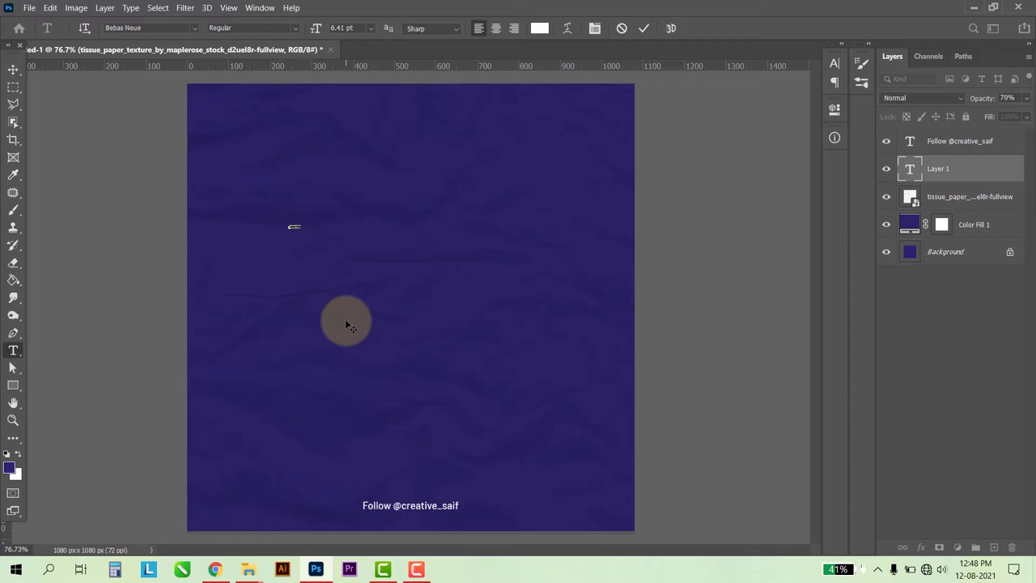
key("BackSpace")
left_click(13, 70)
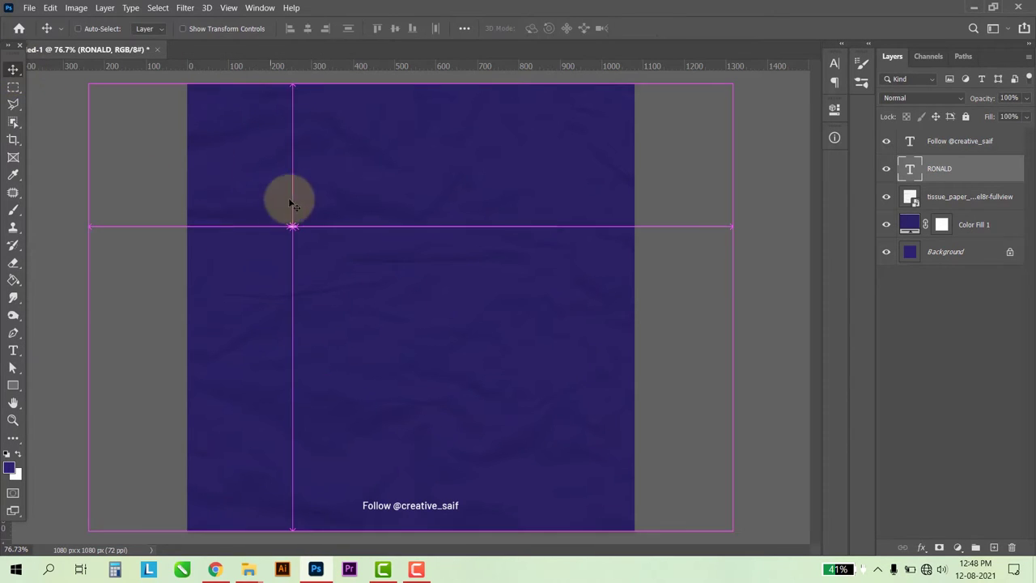
Scale the text up large and complete the word as RONALDO
key("ctrl+t")
left_click_drag(298, 227, 503, 319)
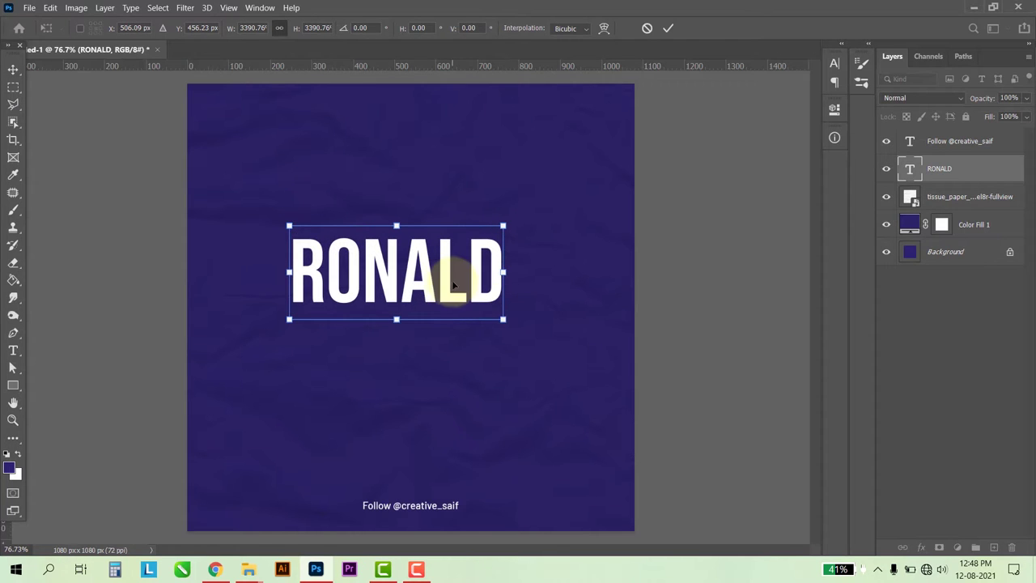
key("Return")
left_click(13, 349)
left_click(502, 291)
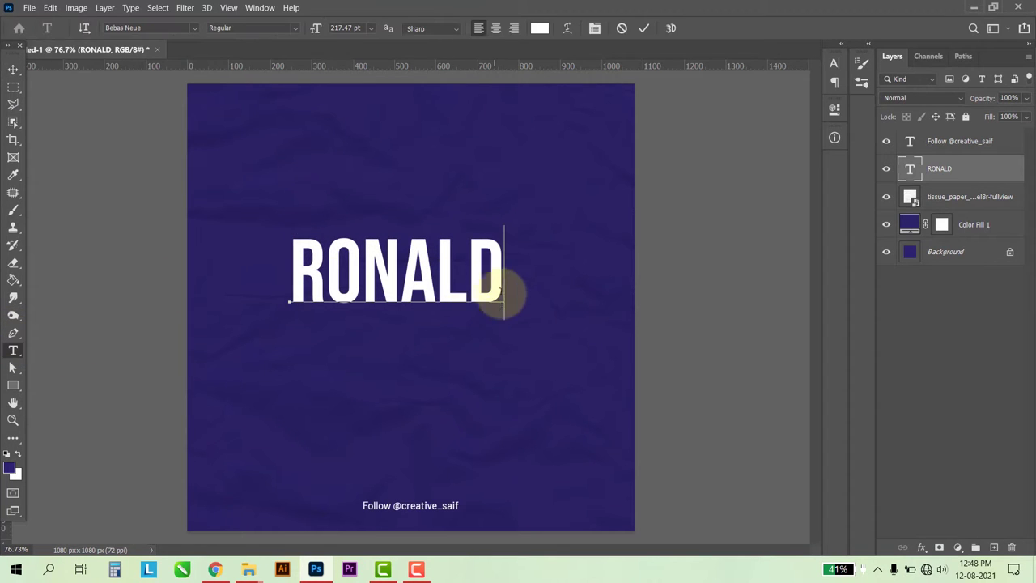
type("O")
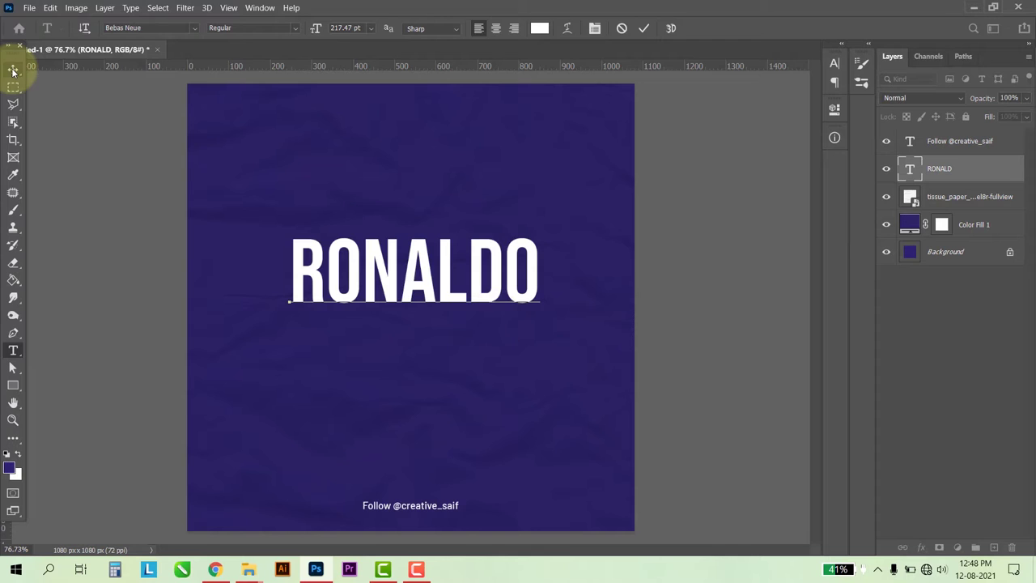
left_click(13, 69)
Enlarge RONALDO slightly, keep Bebas Neue at 244.64 pt, and move it a little lower
key("ctrl+t")
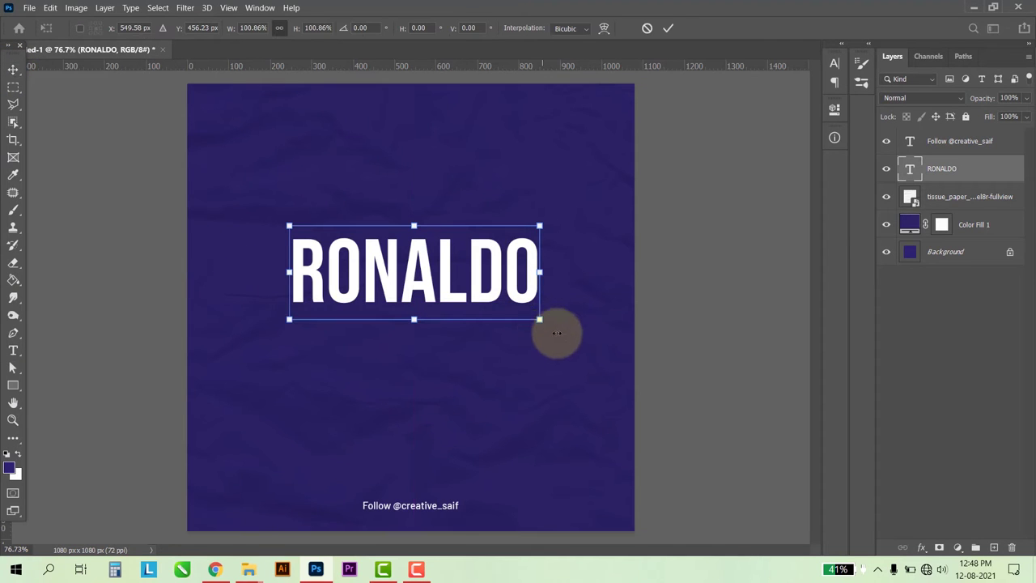
left_click_drag(556, 332, 572, 338)
key("Return")
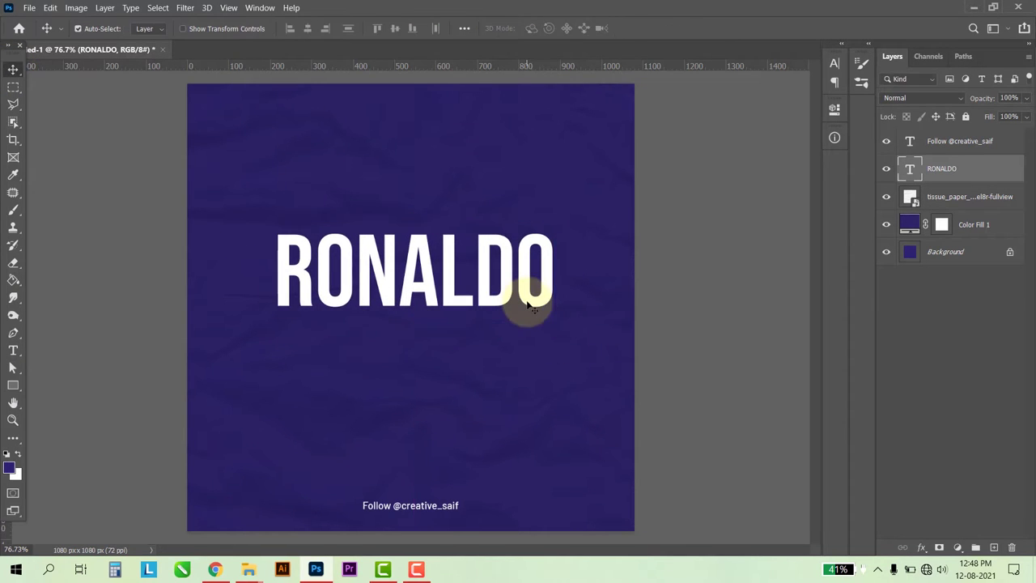
double_click(911, 168)
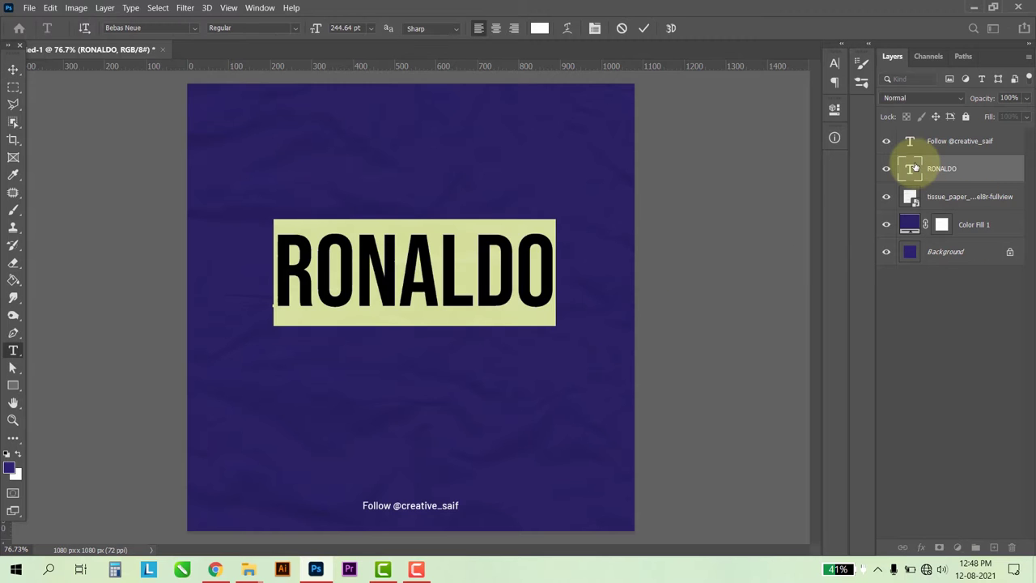
left_click(122, 28)
left_click(195, 34)
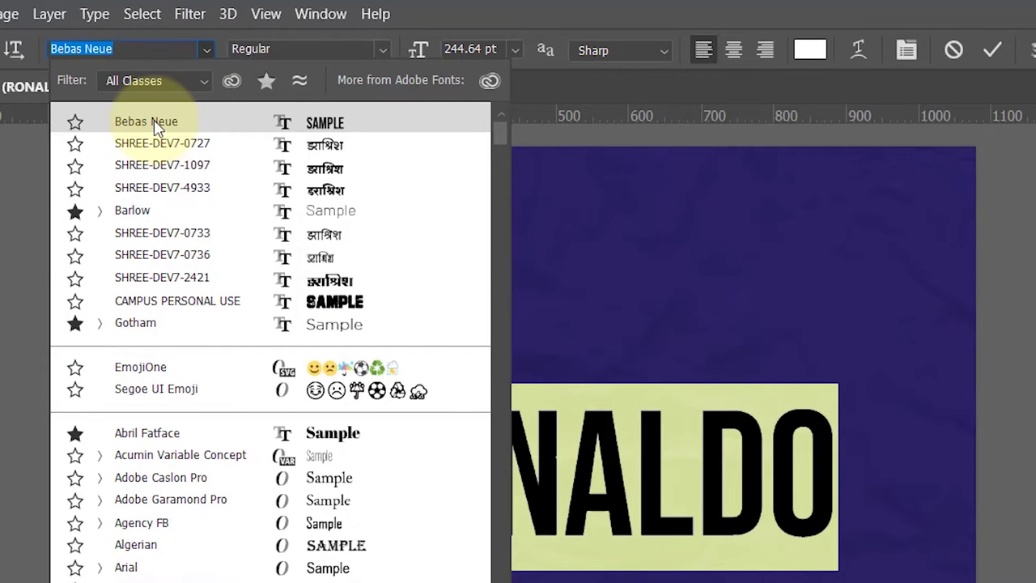
left_click(154, 123)
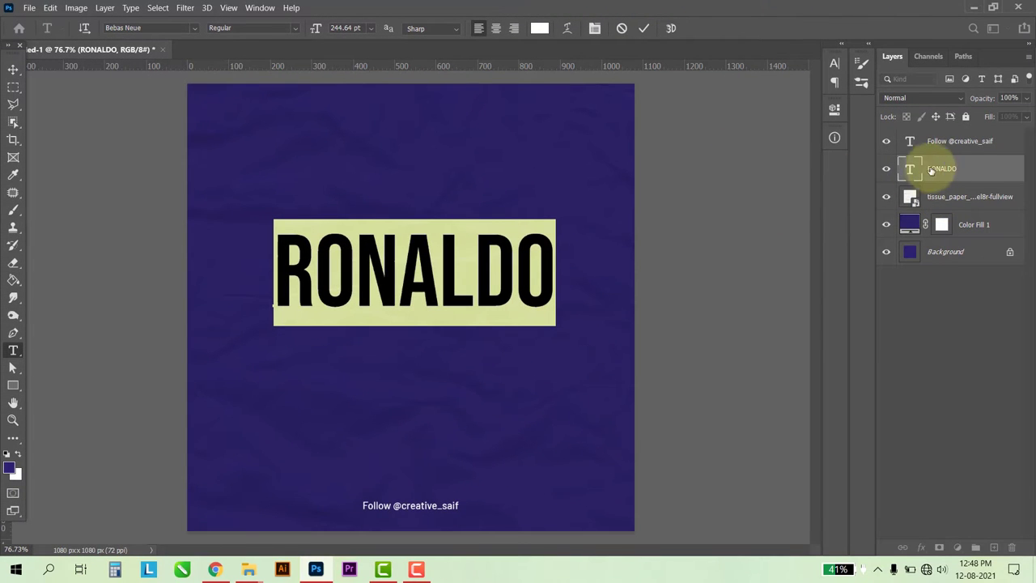
left_click(13, 68)
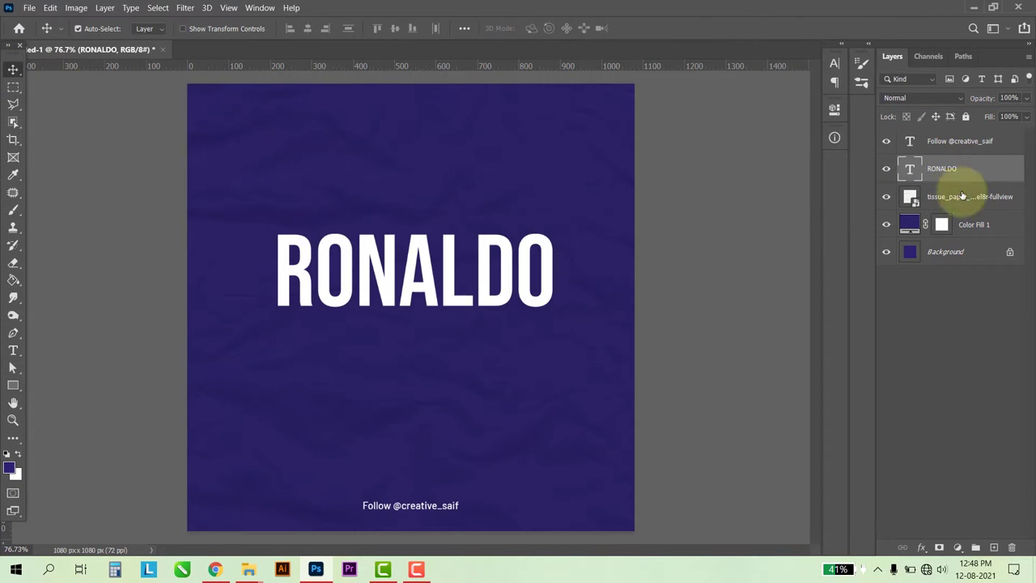
left_click_drag(451, 292, 449, 310)
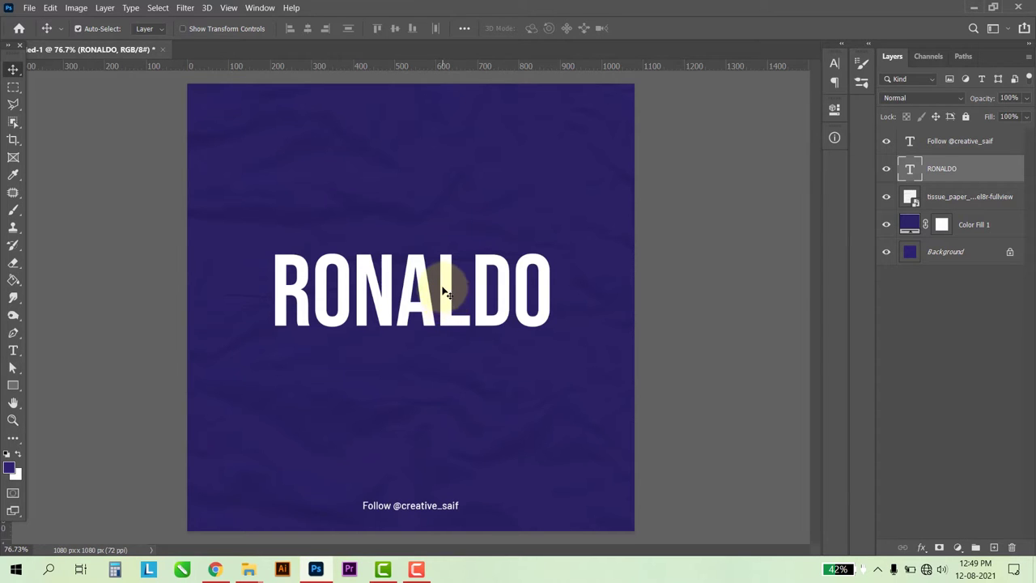
left_click(996, 142)
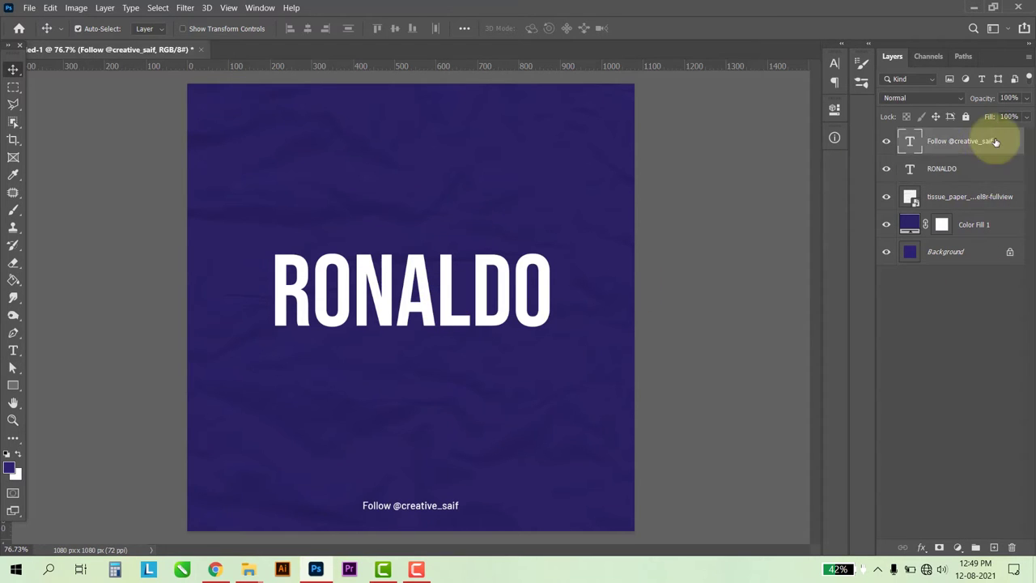
left_click_drag(995, 142, 981, 167)
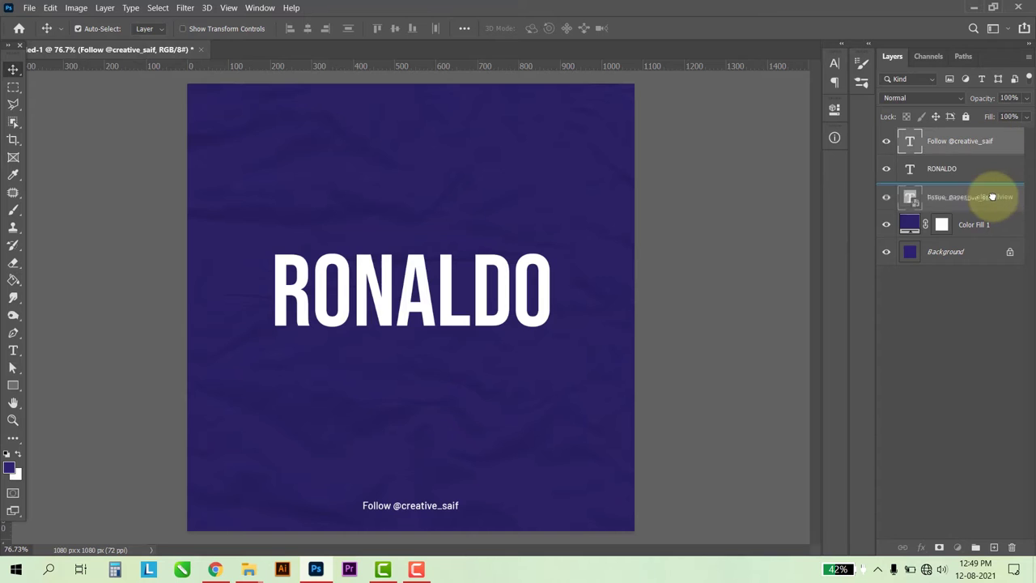
left_click(979, 142)
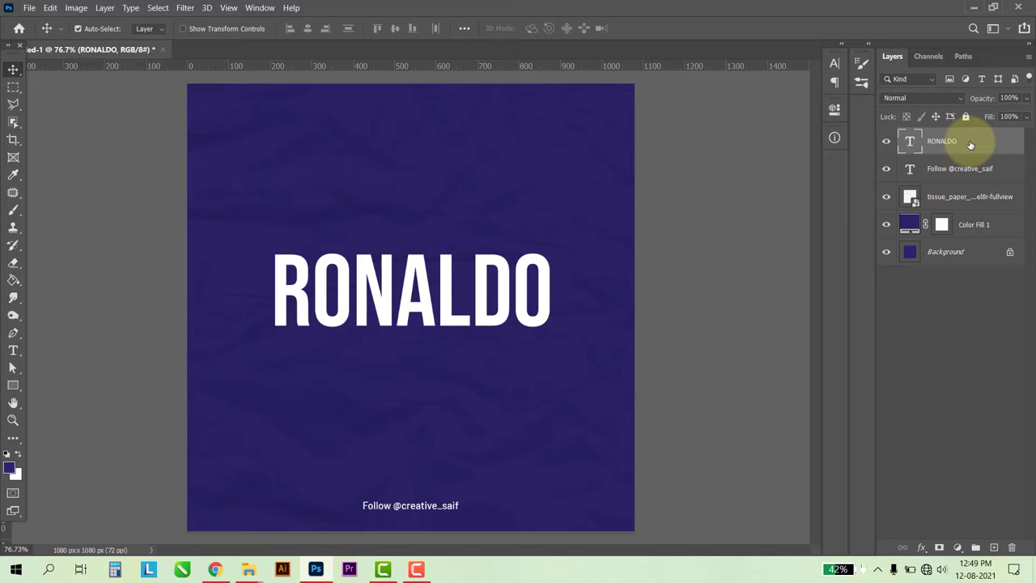
key("ctrl+j")
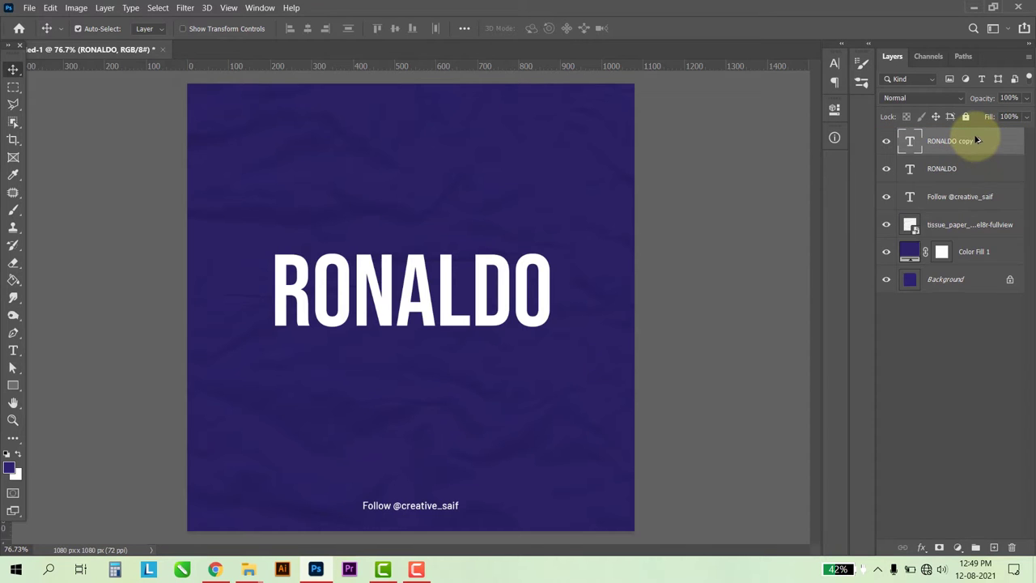
key("ctrl+z")
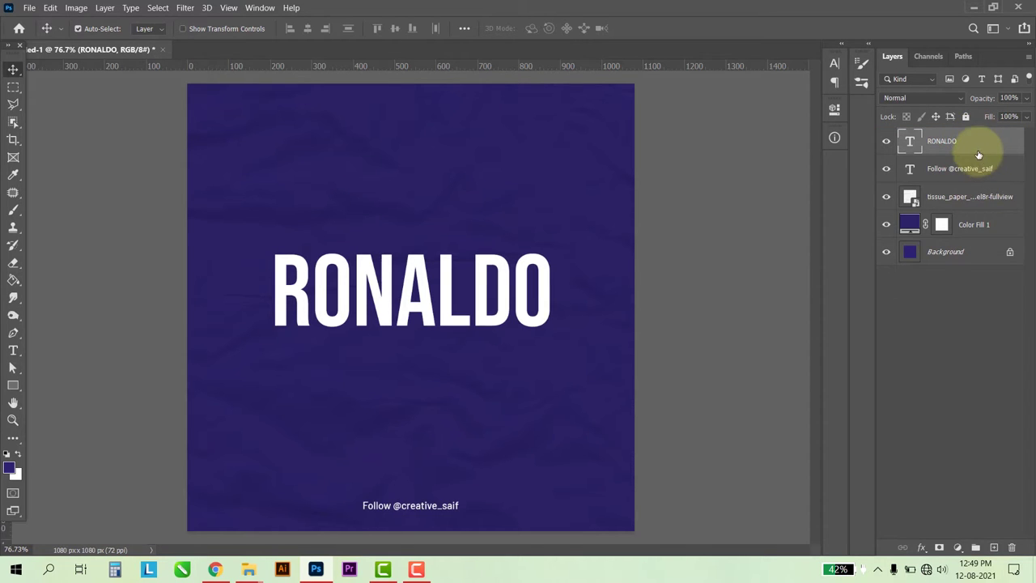
key("ctrl+j")
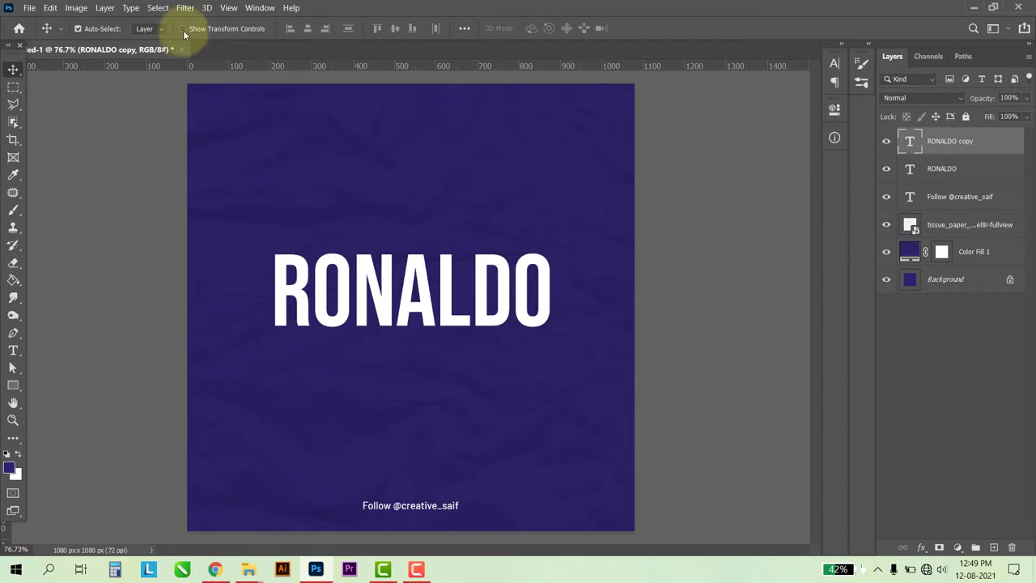
Convert RONALDO copy to a smart object and apply Motion Blur at 90°, 2000 pixels
right_click(967, 146)
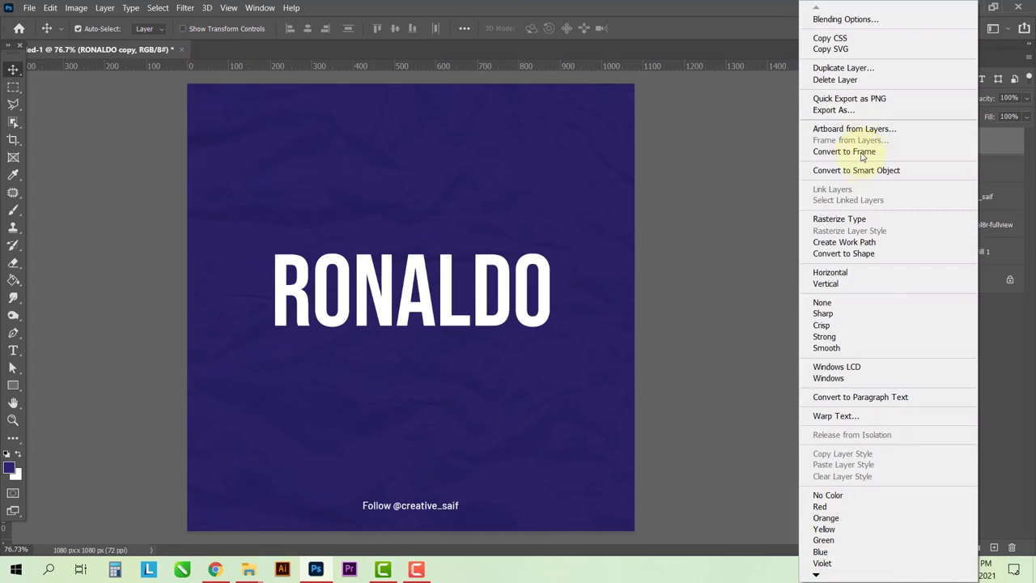
left_click(858, 170)
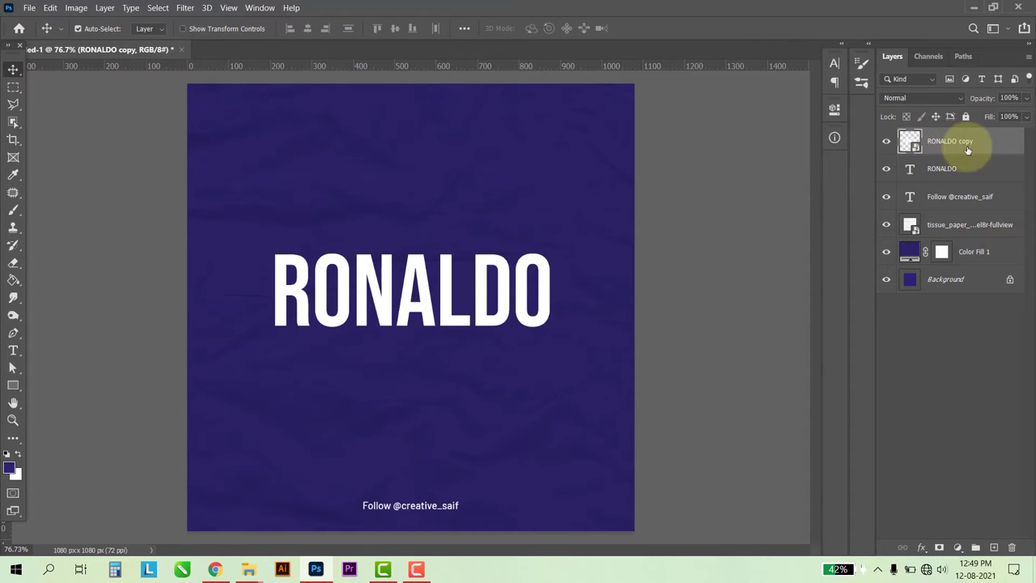
left_click(185, 7)
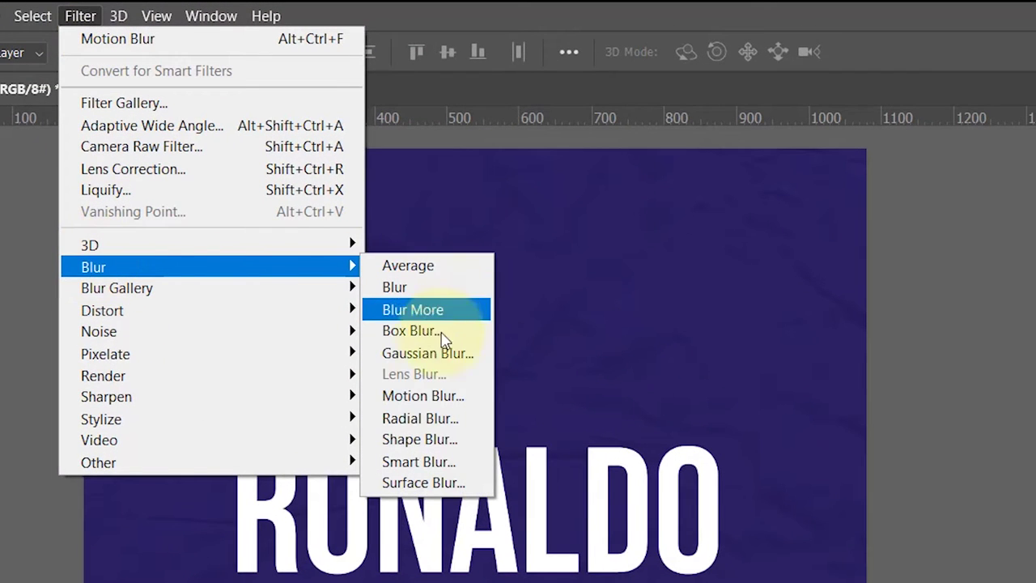
mouse_move(94, 267)
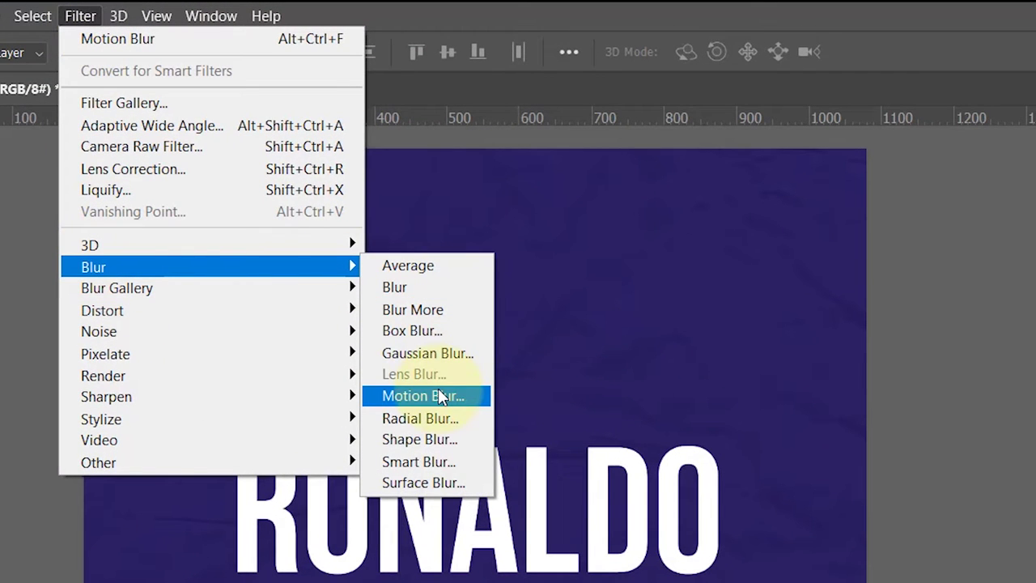
left_click(448, 402)
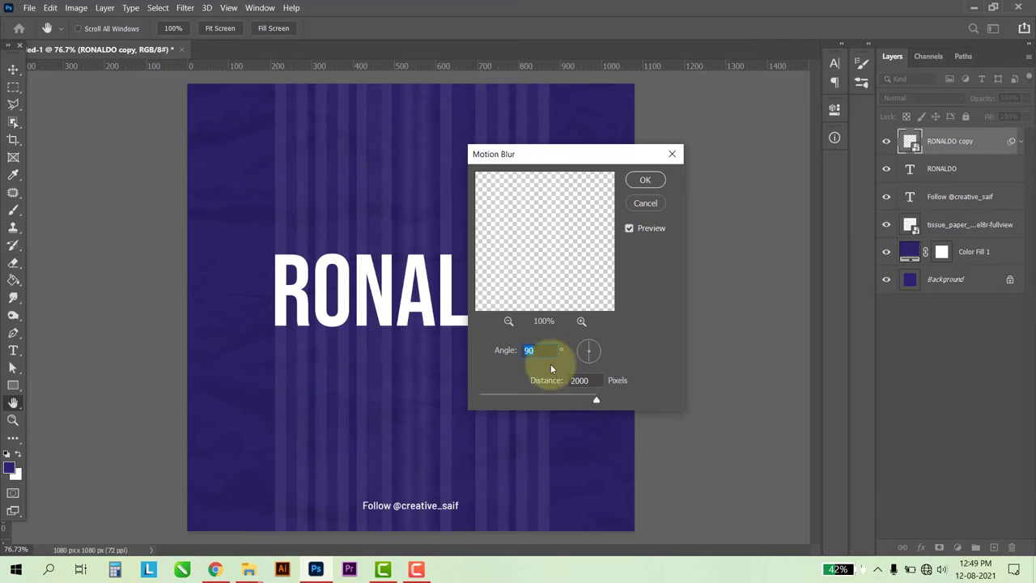
left_click(545, 351)
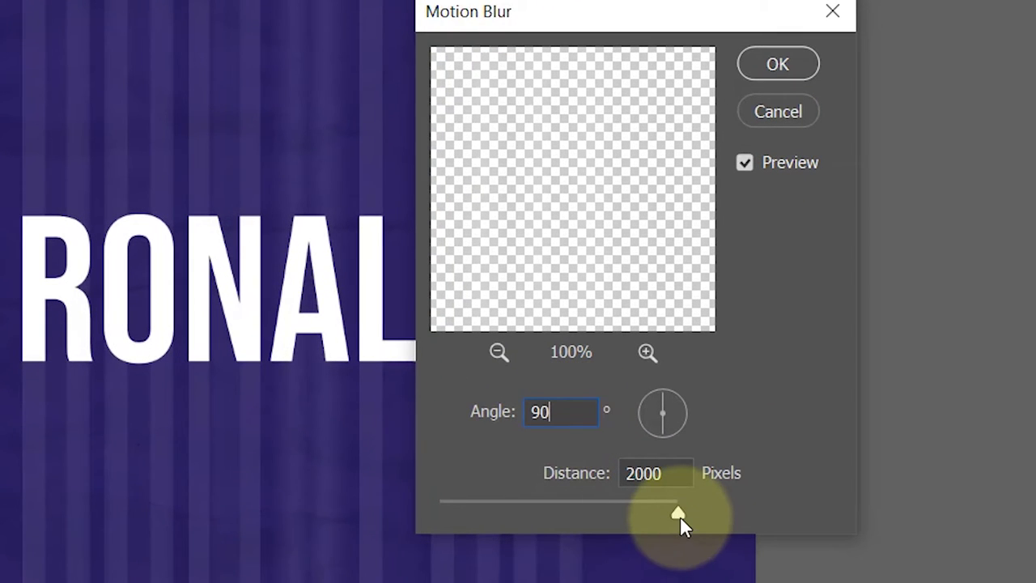
mouse_move(679, 516)
left_mouse_down()
mouse_move(553, 526)
mouse_move(658, 532)
mouse_move(680, 524)
left_mouse_up()
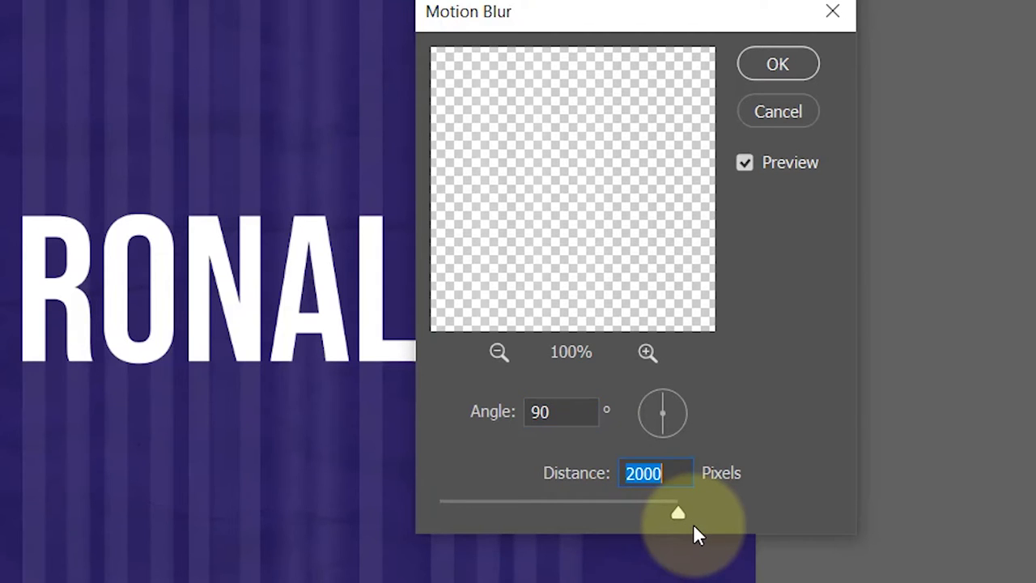
left_click(778, 63)
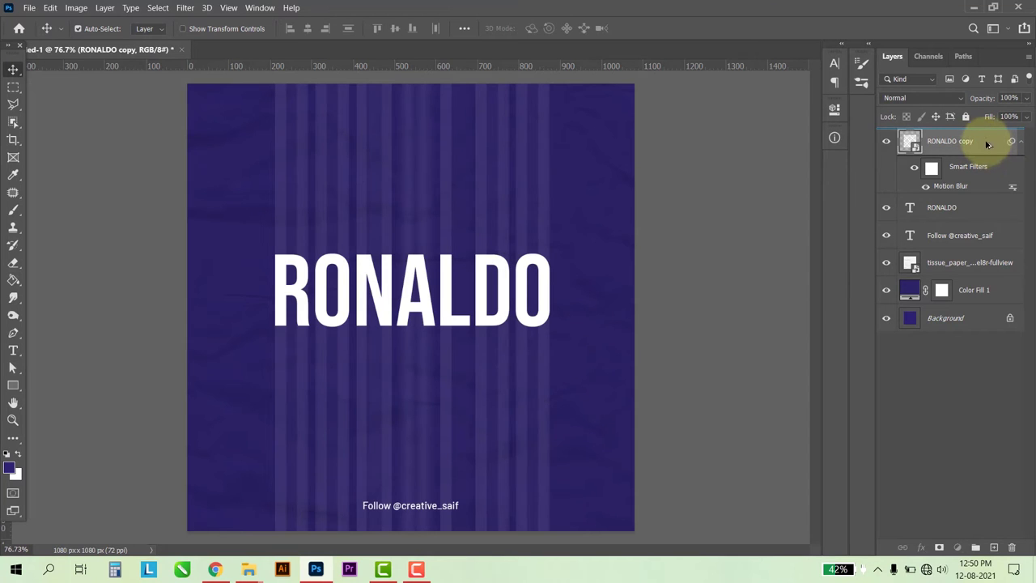
Duplicate the blurred layer and group all three RONALDO copies into Group 1
key("ctrl+j")
key("ctrl+j")
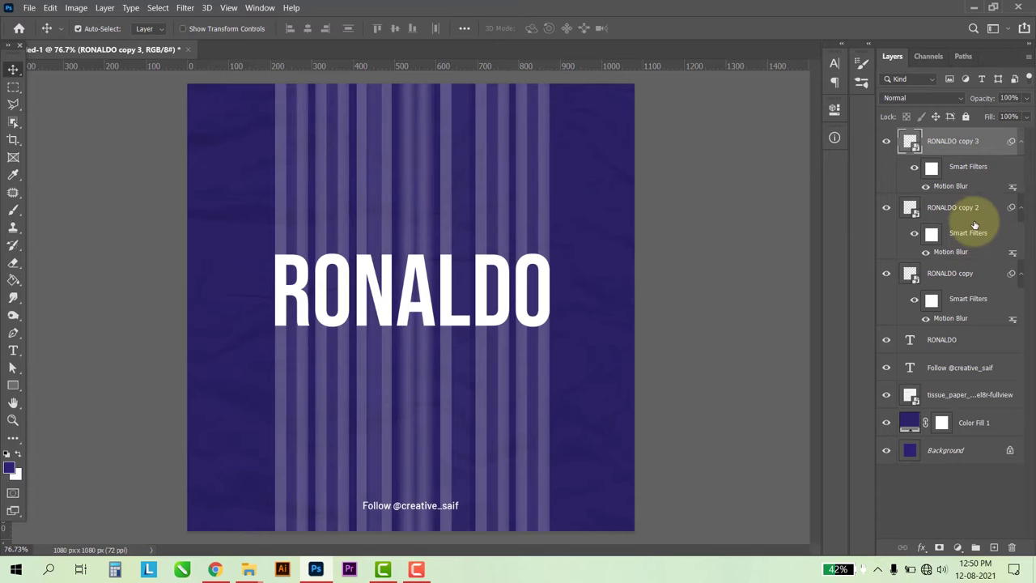
left_click(969, 273)
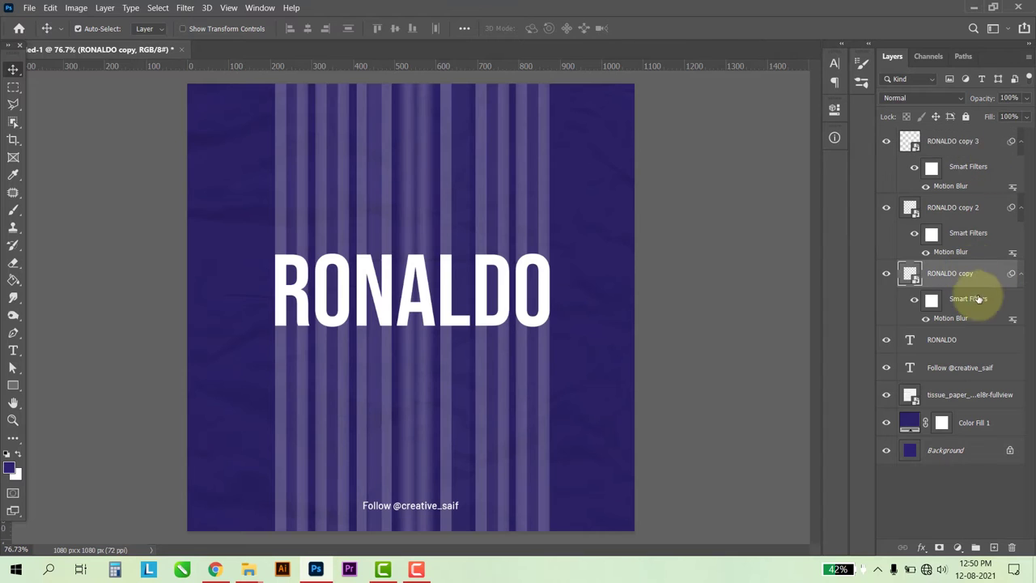
left_click(970, 144, "shift")
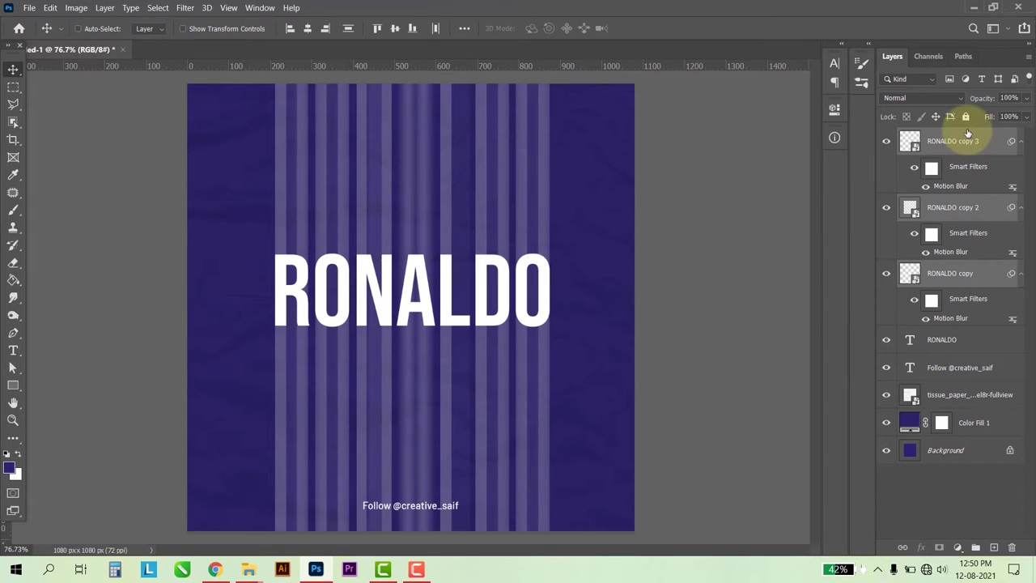
key("ctrl+g")
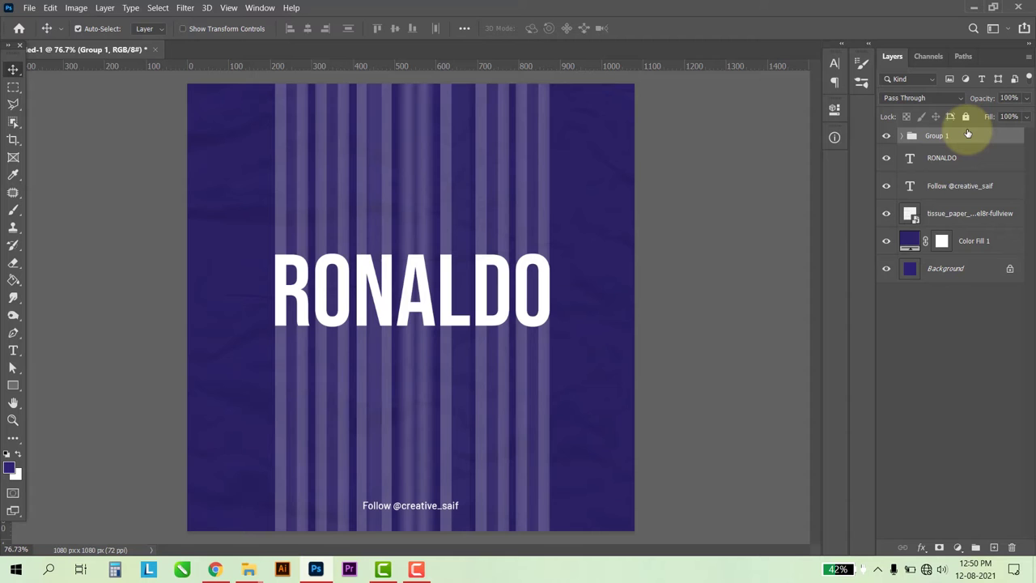
Drag Group 1 below the RONALDO text layer, keeping its name unchanged
right_click(977, 137)
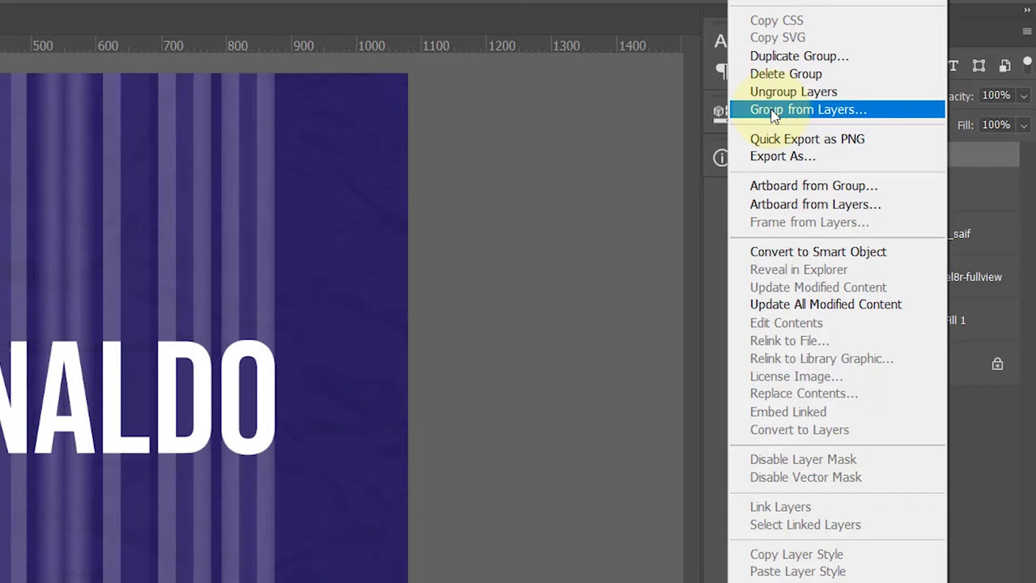
left_click(982, 162)
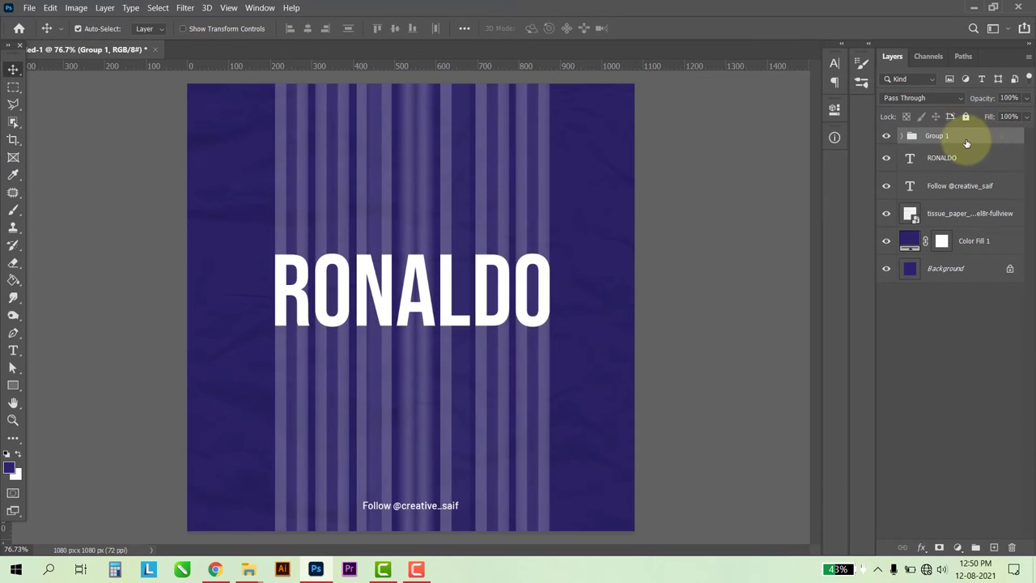
left_click_drag(966, 143, 972, 169)
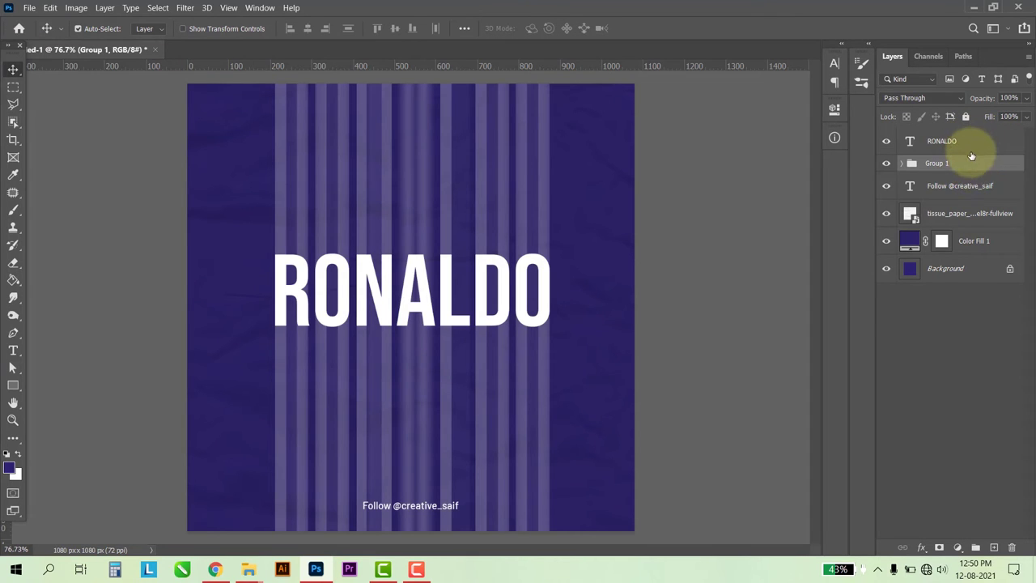
double_click(943, 163)
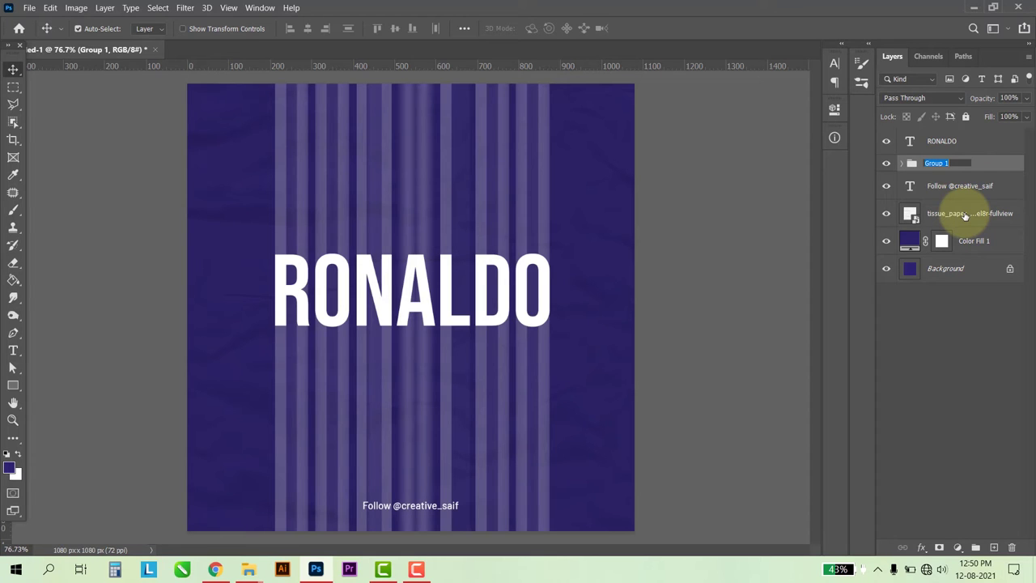
left_click(973, 338)
left_click(963, 168)
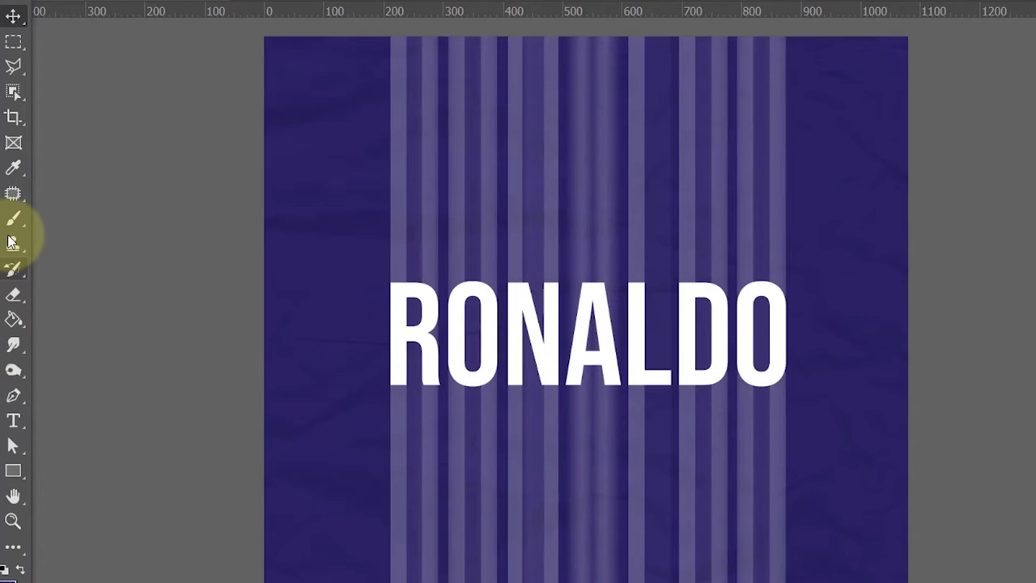
Add a layer mask to Group 1 and set a black brush for painting
left_click(13, 209)
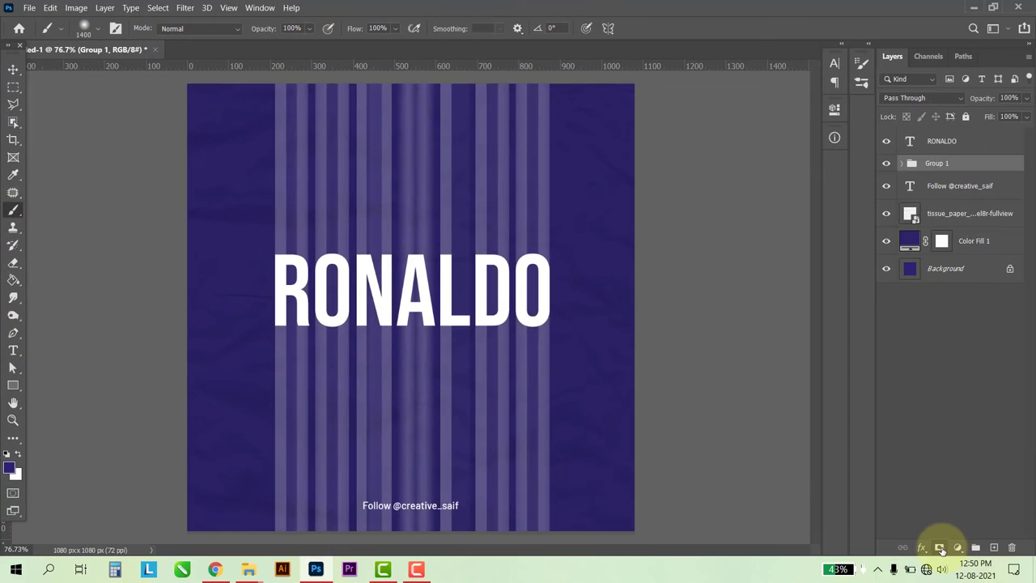
left_click(940, 548)
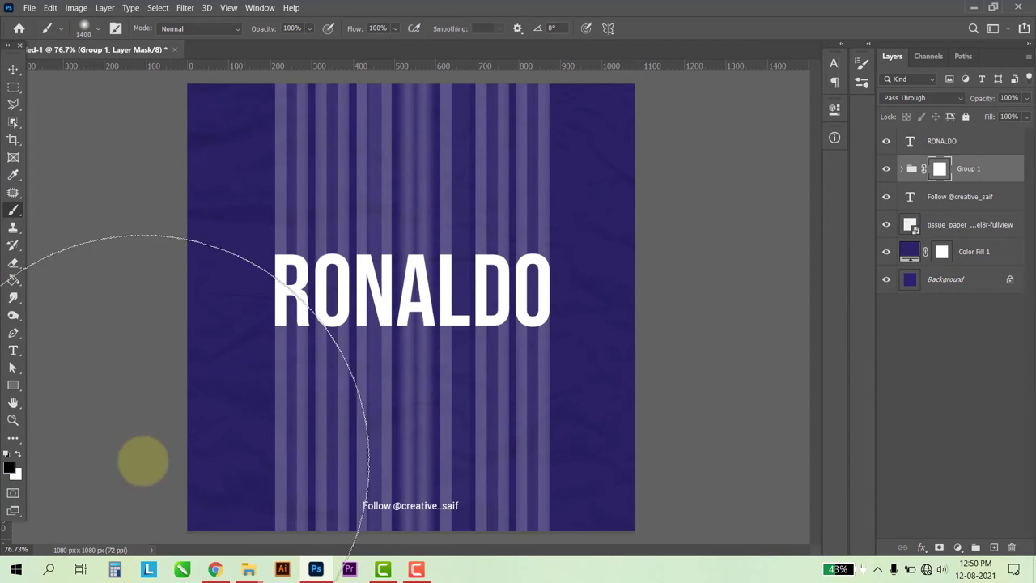
left_click(10, 469)
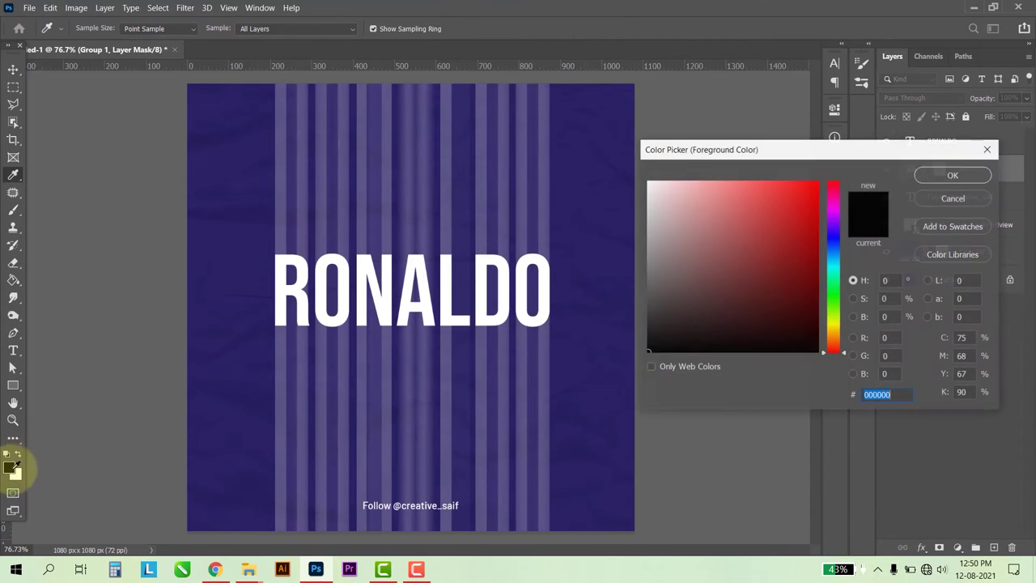
left_click(973, 182)
key("b")
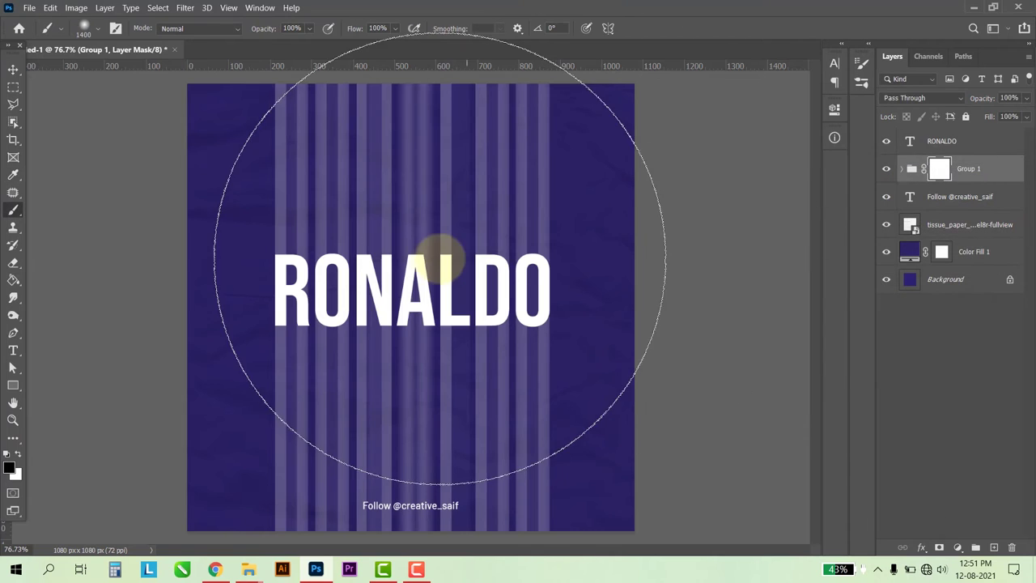
scroll(440, 254, "down", 3)
Paint the mask with a smaller brush to fade the streaks along the bottom edge
key("bracketleft")
key("bracketleft")
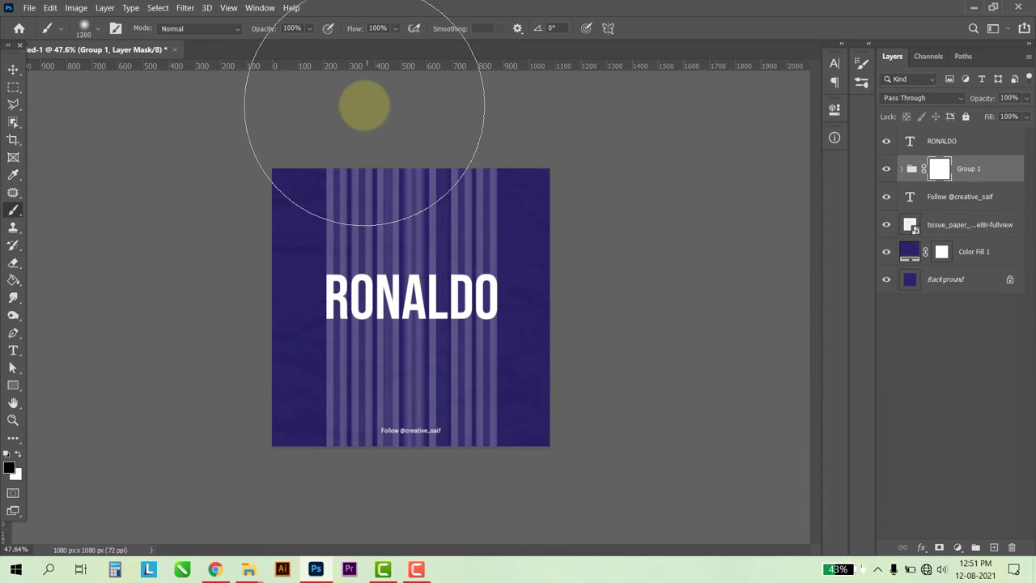
key("bracketleft")
key("bracketleft")
key("bracketleft")
key("bracketleft")
key("bracketleft")
key("bracketleft")
key("bracketleft")
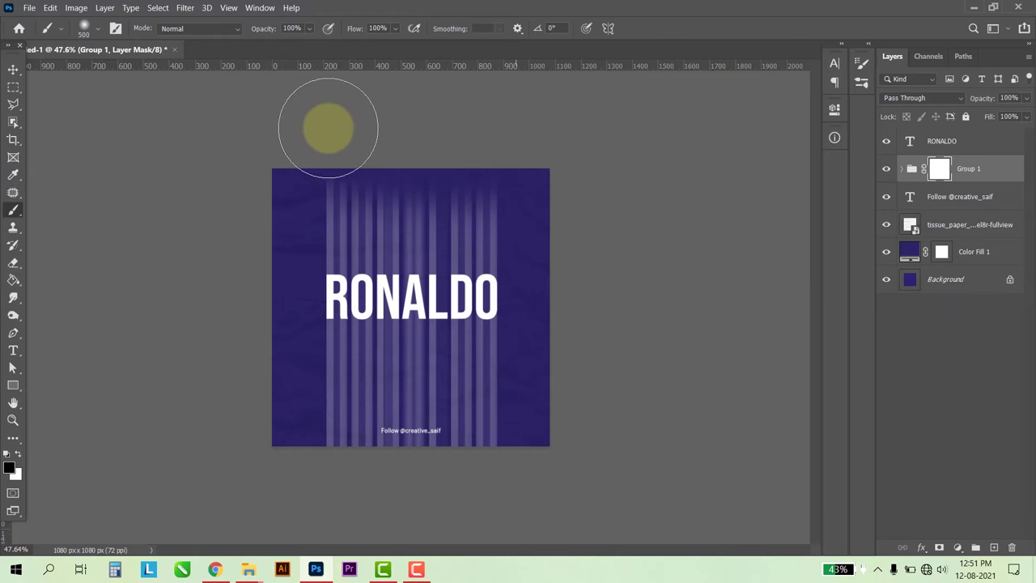
left_click_drag(289, 472, 554, 491)
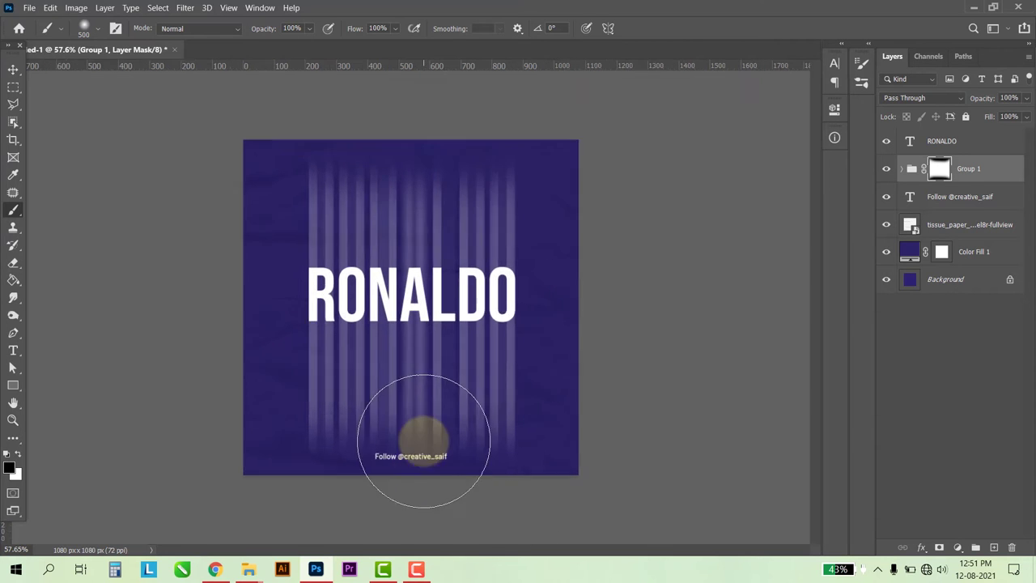
scroll(453, 453, "up", 5)
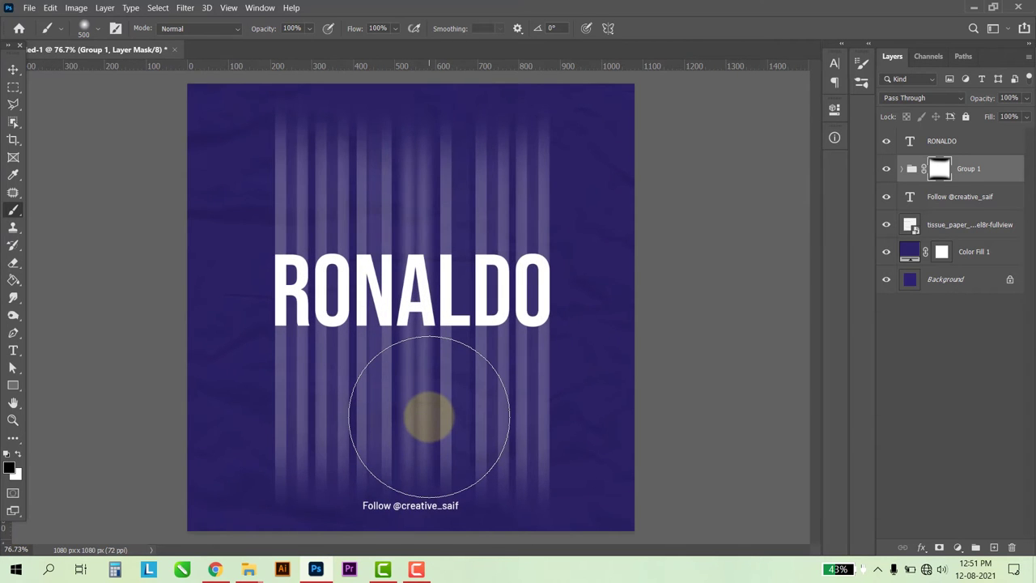
scroll(429, 416, "down", 5)
key("bracketright")
key("bracketright")
key("bracketright")
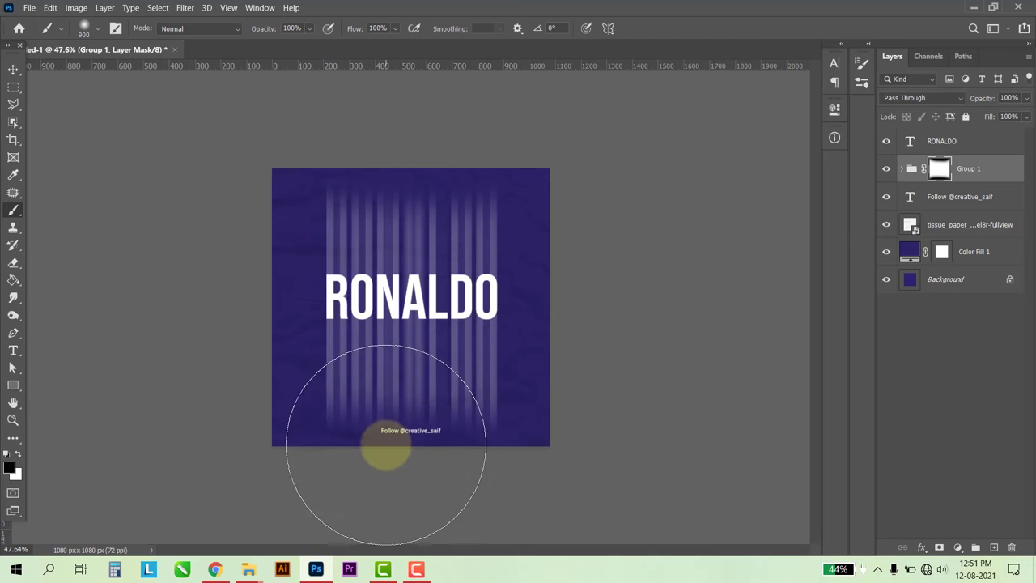
key("bracketright")
key("bracketright")
key("bracketright")
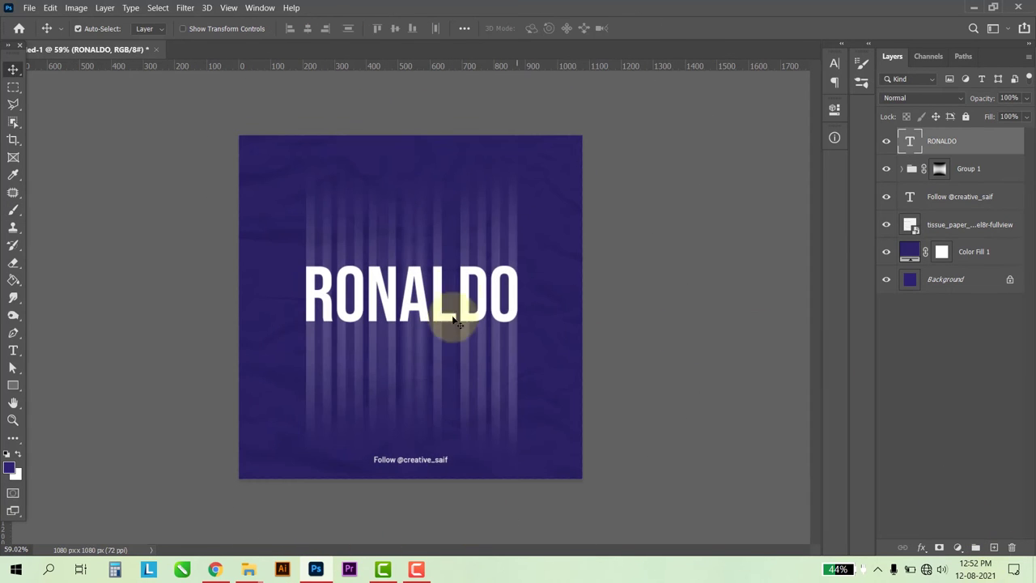
Duplicate RONALDO at 98 pt, place it above the title, and retype it as CRISTIANO
left_click(13, 350)
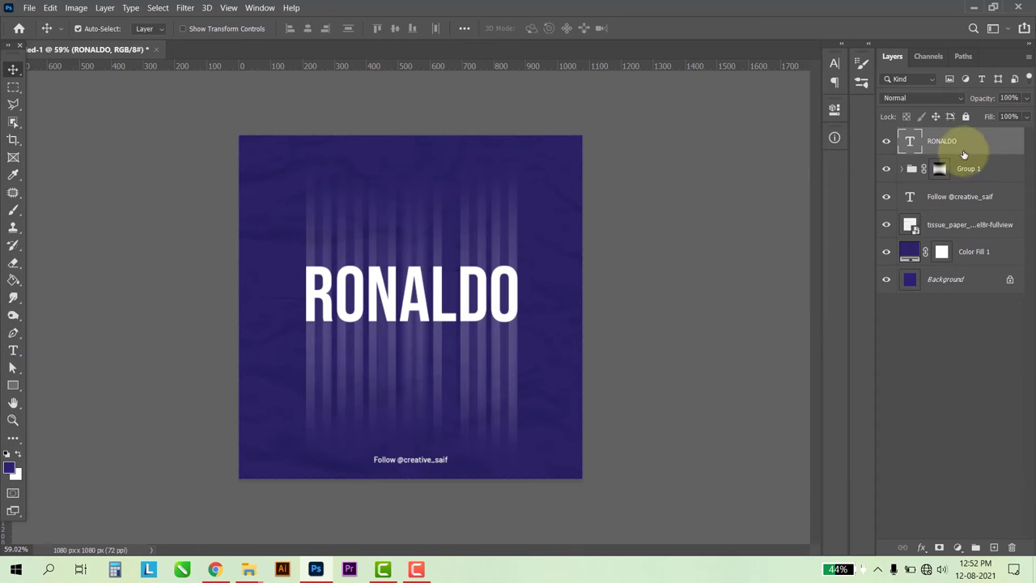
key("ctrl+j")
double_click(912, 141)
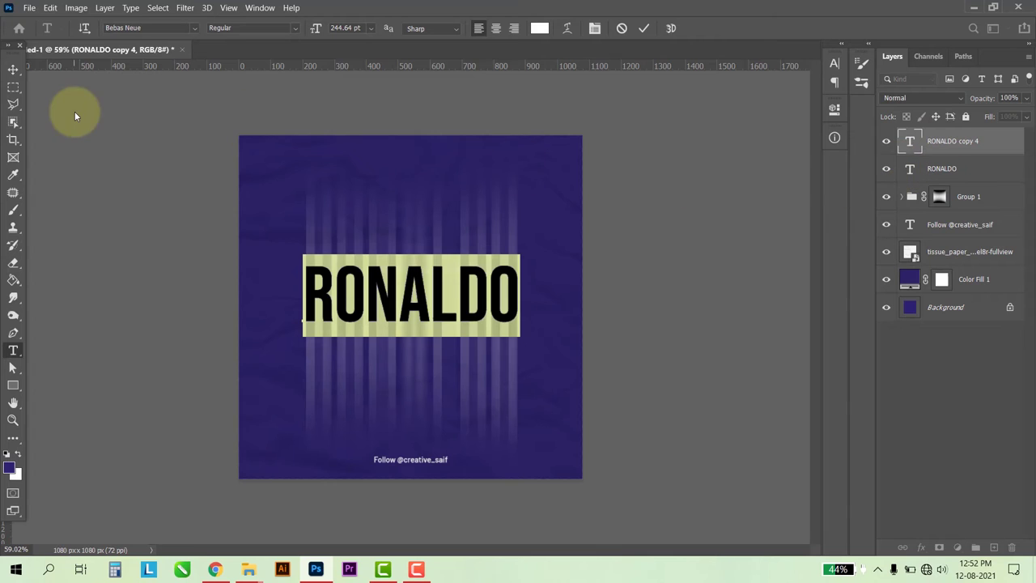
left_click_drag(332, 27, 213, 51)
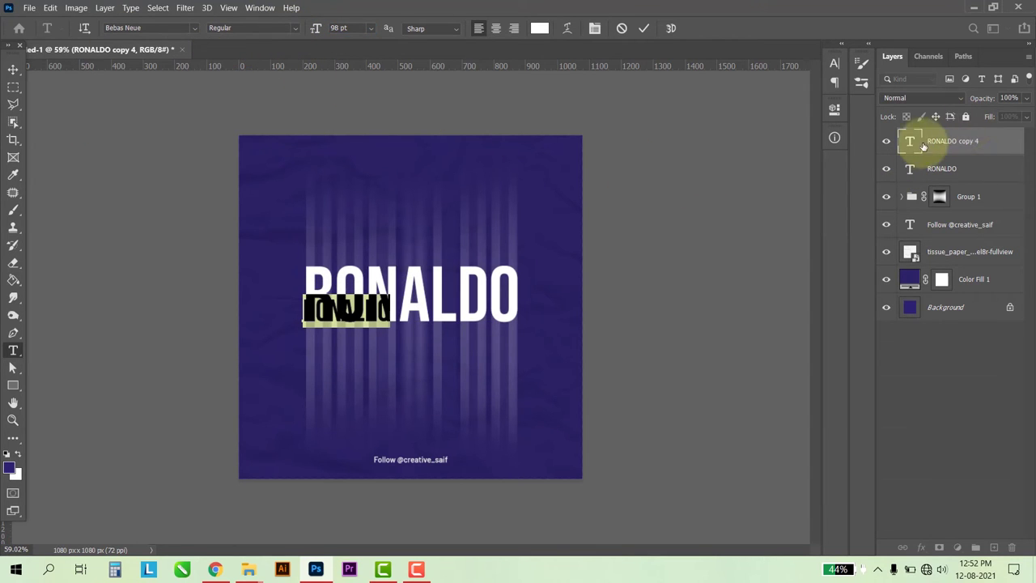
left_click(13, 69)
mouse_move(309, 317)
left_mouse_down()
mouse_move(314, 336)
mouse_move(358, 251)
left_mouse_up()
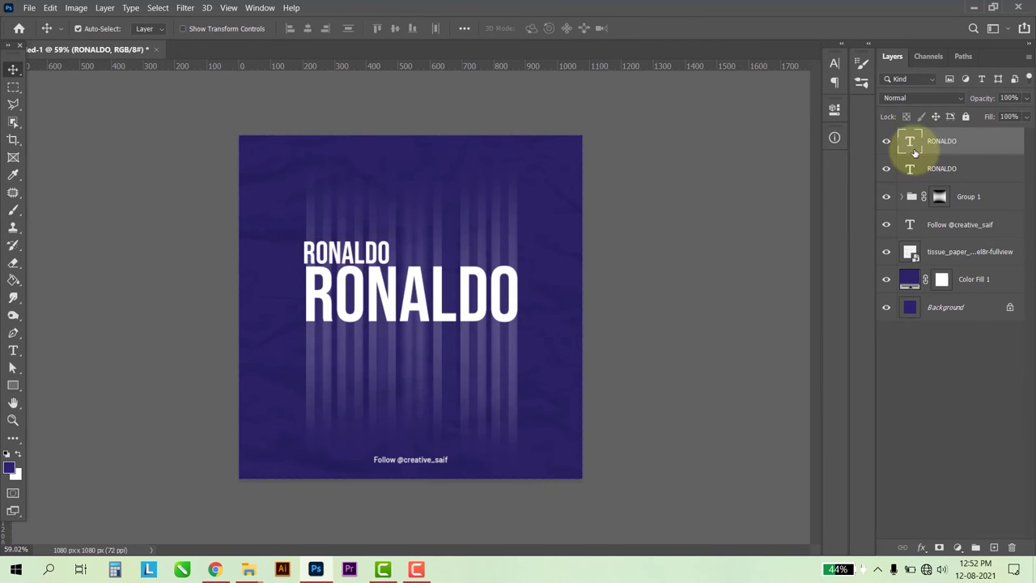
double_click(908, 143)
type("CRISTIANO")
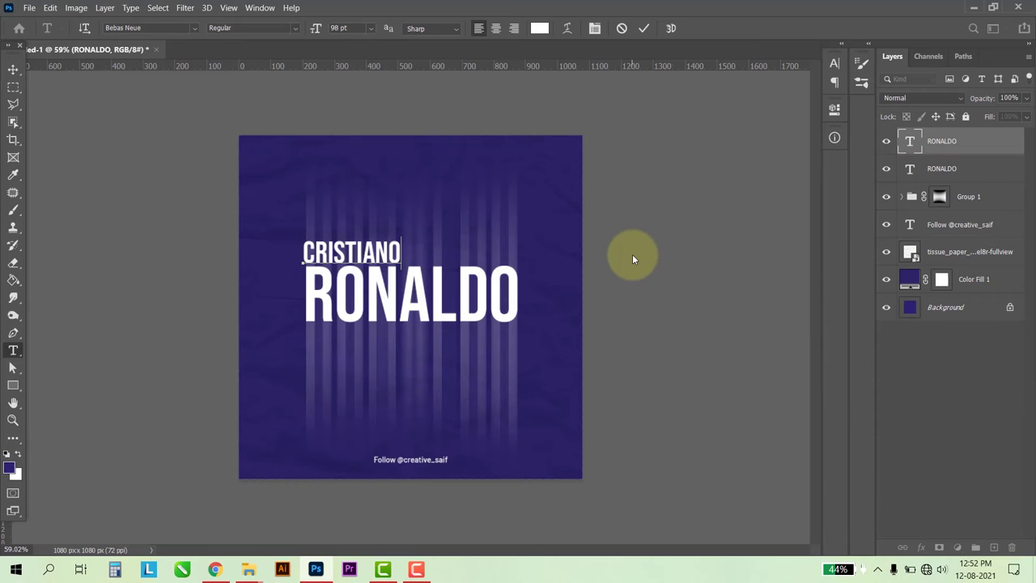
left_click(13, 68)
scroll(588, 373, "up", 1)
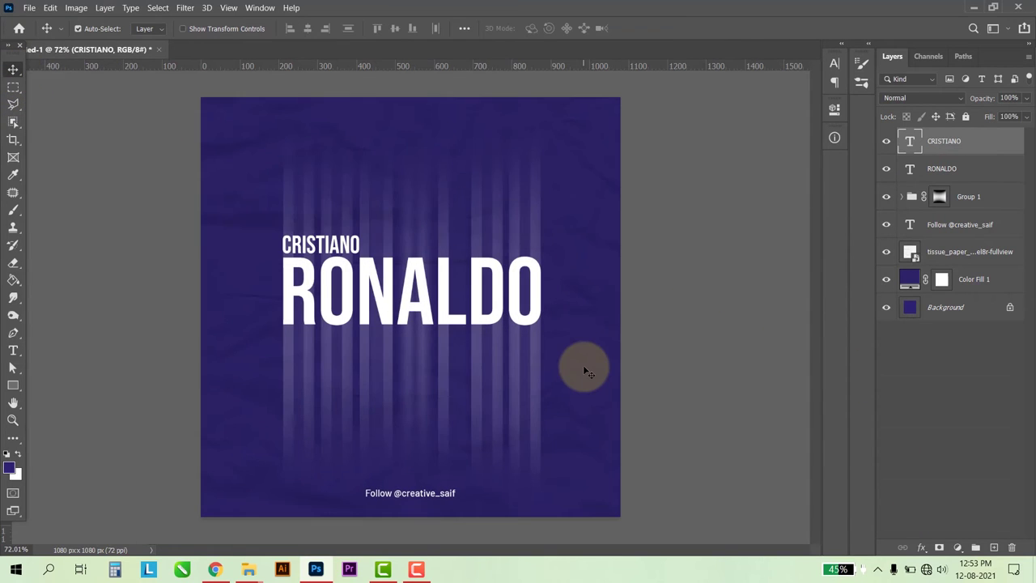
Hide the RONALDO, CRISTIANO, Group 1, Follow and tissue paper texture layers
left_click(888, 171)
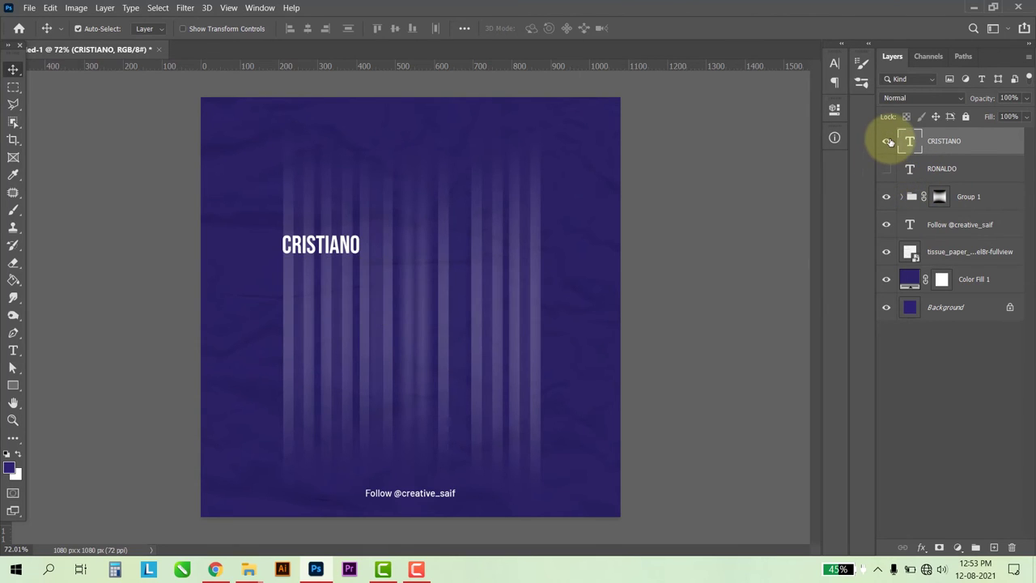
left_click(890, 142)
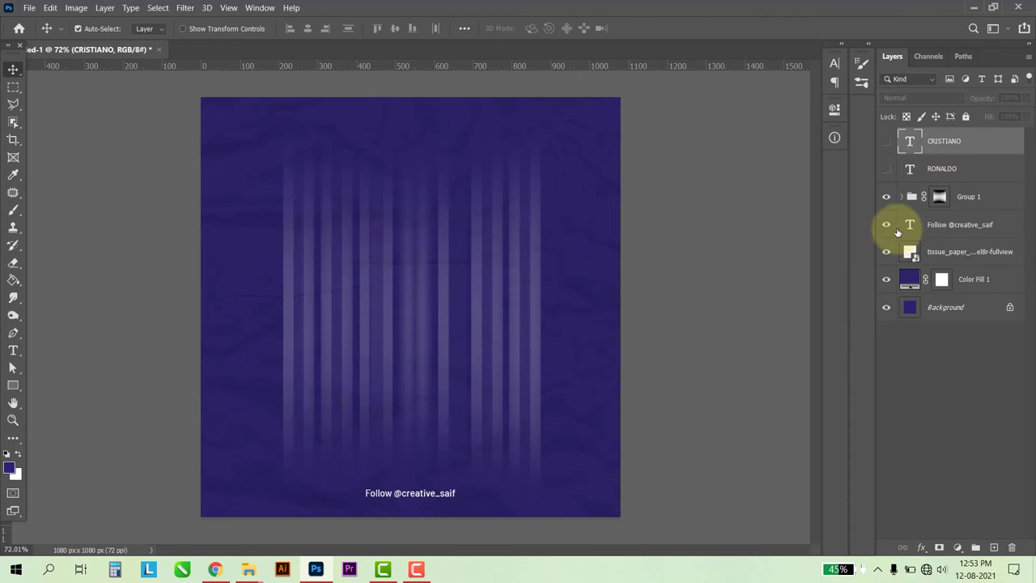
left_click(887, 198)
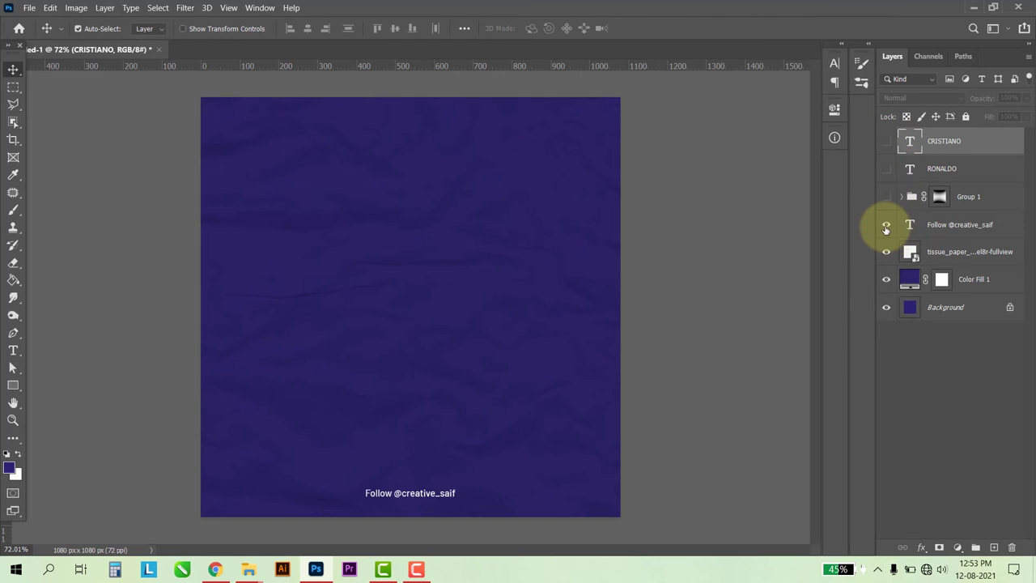
left_click(885, 227)
left_click(978, 282)
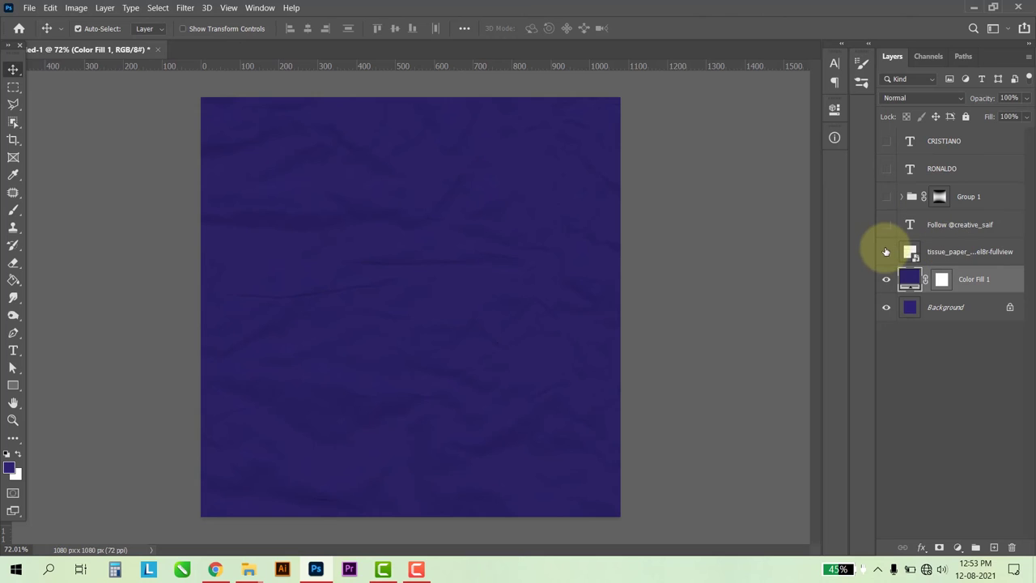
left_click(886, 252)
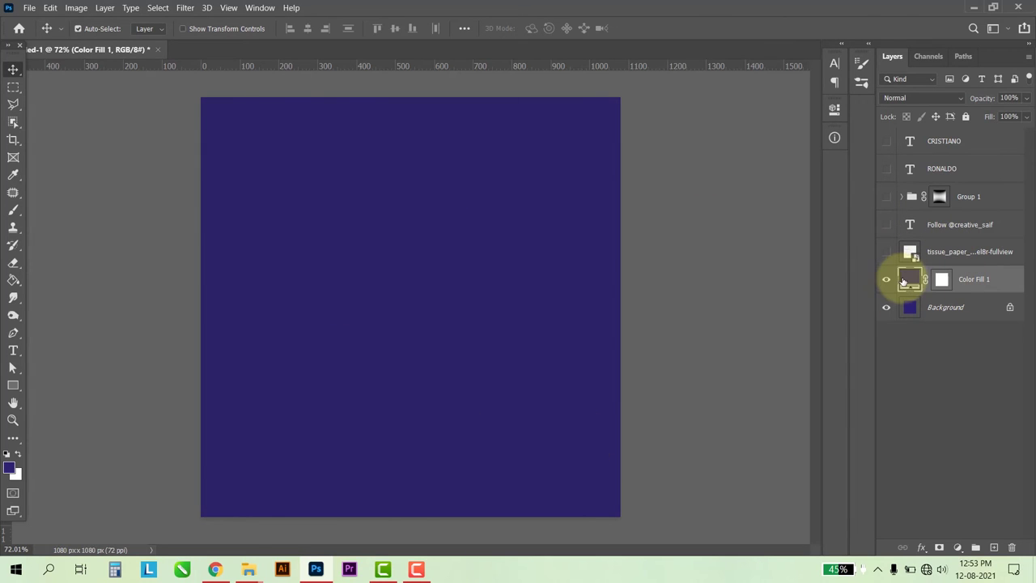
Add a new Solid Color fill layer, leaving Color Fill 1 unchanged
double_click(905, 281)
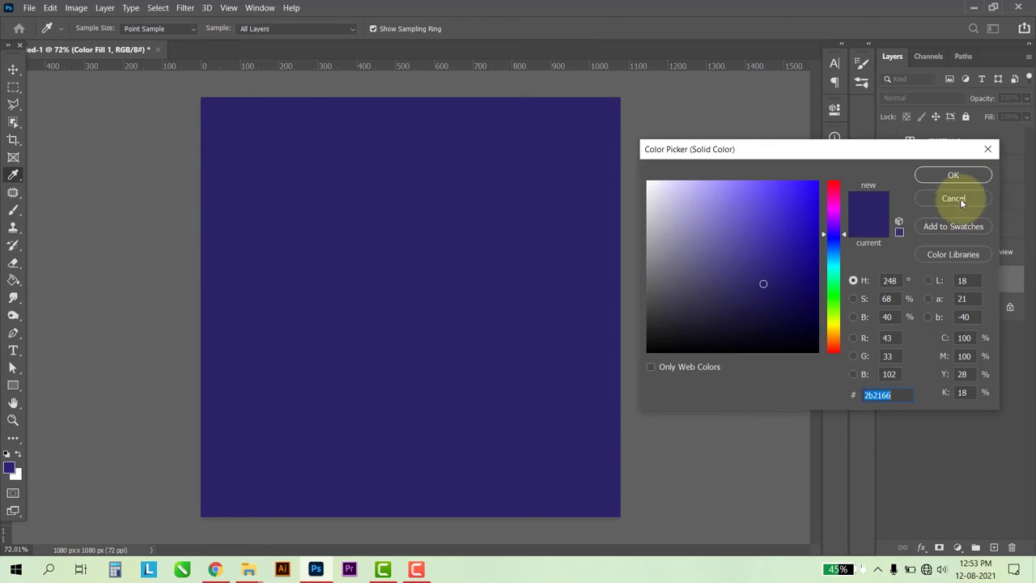
left_click(960, 199)
left_click(993, 547)
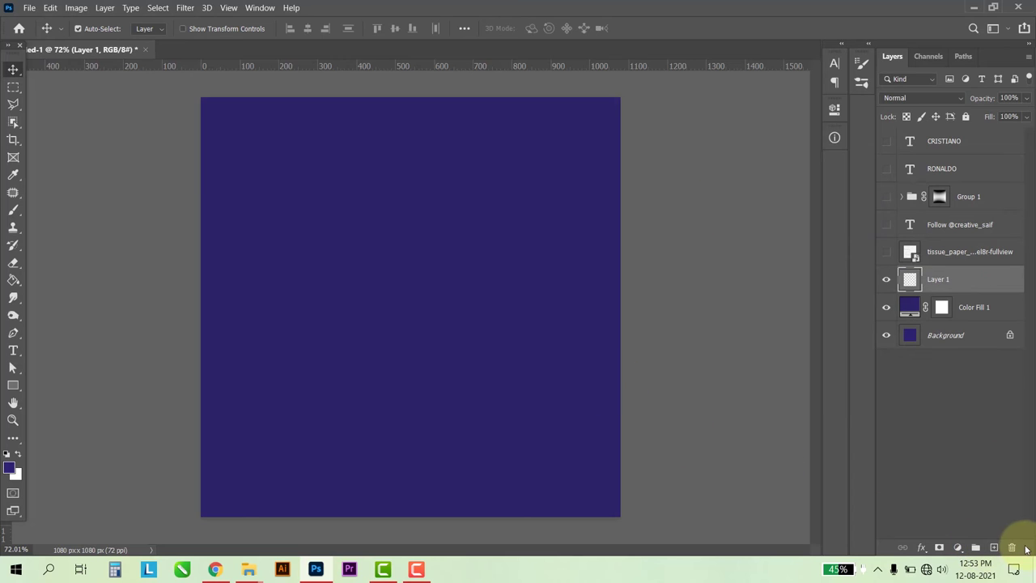
key("Delete")
left_click(958, 547)
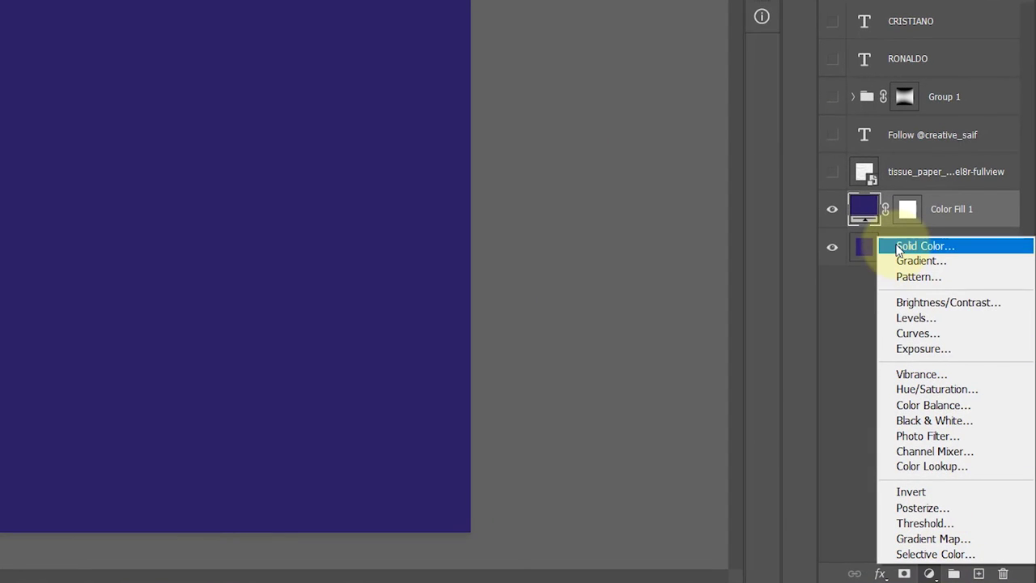
left_click(896, 247)
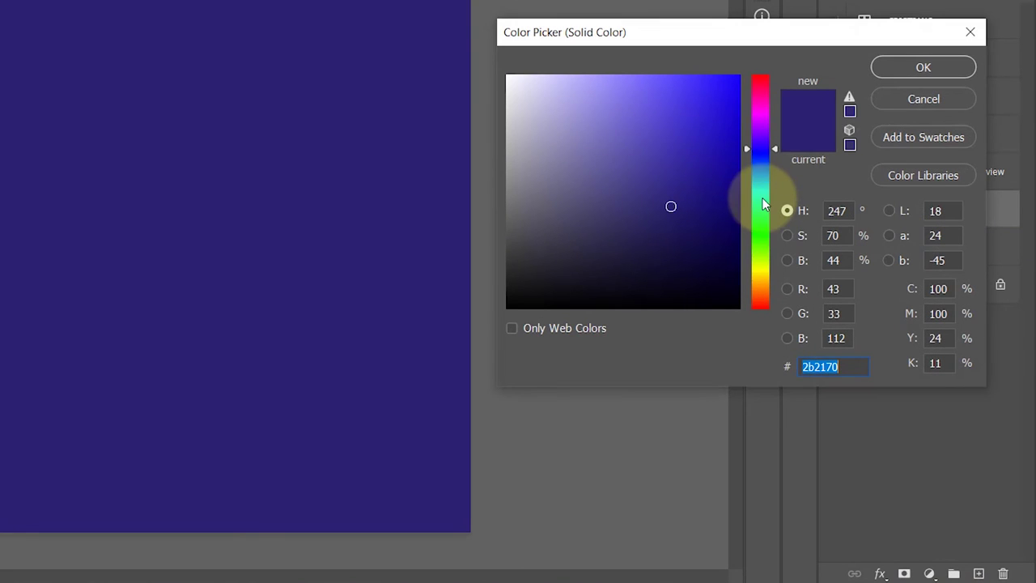
Set the new Color Fill 2 colour to dark magenta #6b004e
left_click(763, 198)
left_click(735, 187)
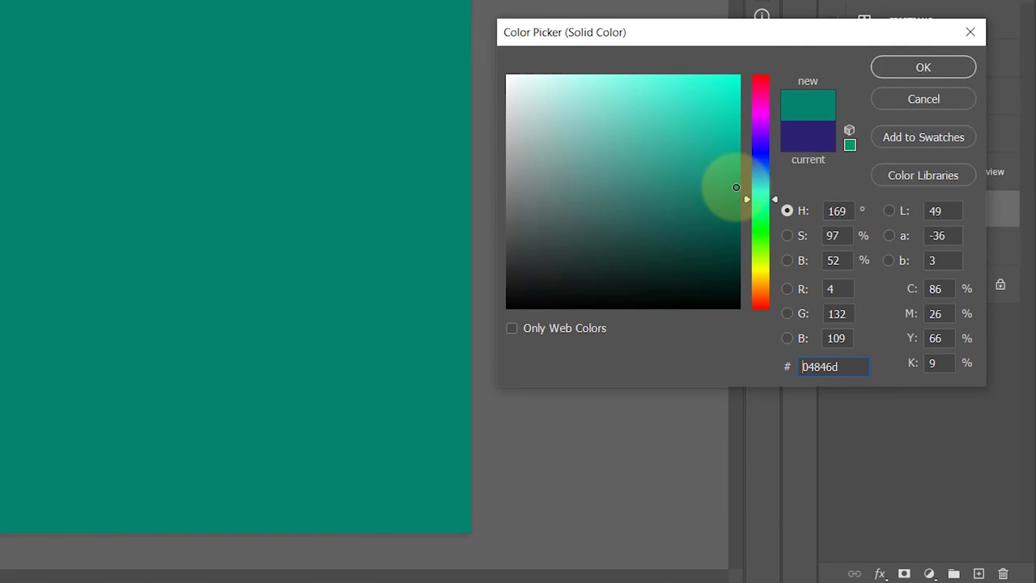
left_click(762, 239)
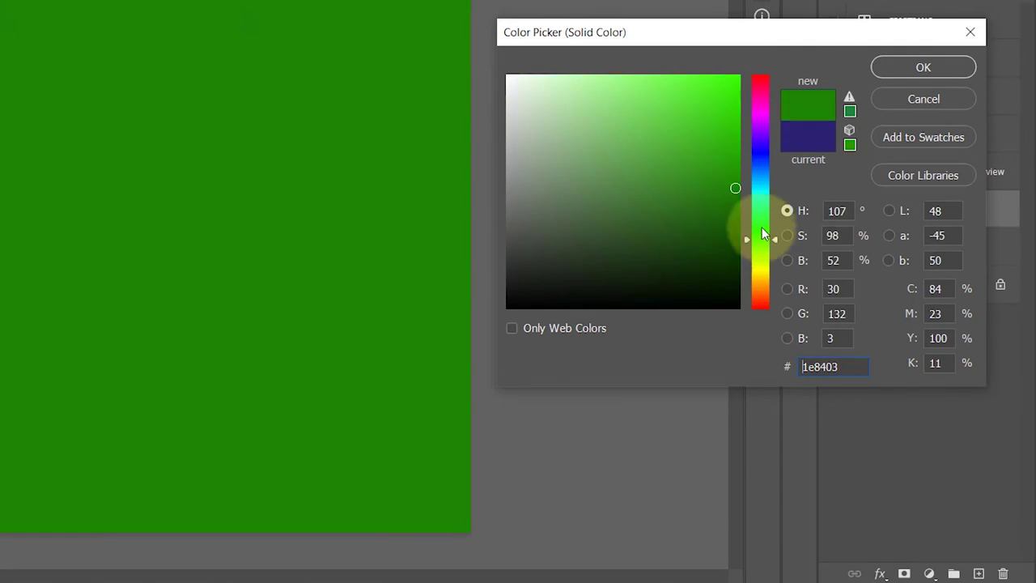
left_click_drag(763, 234, 756, 102)
left_click(745, 176)
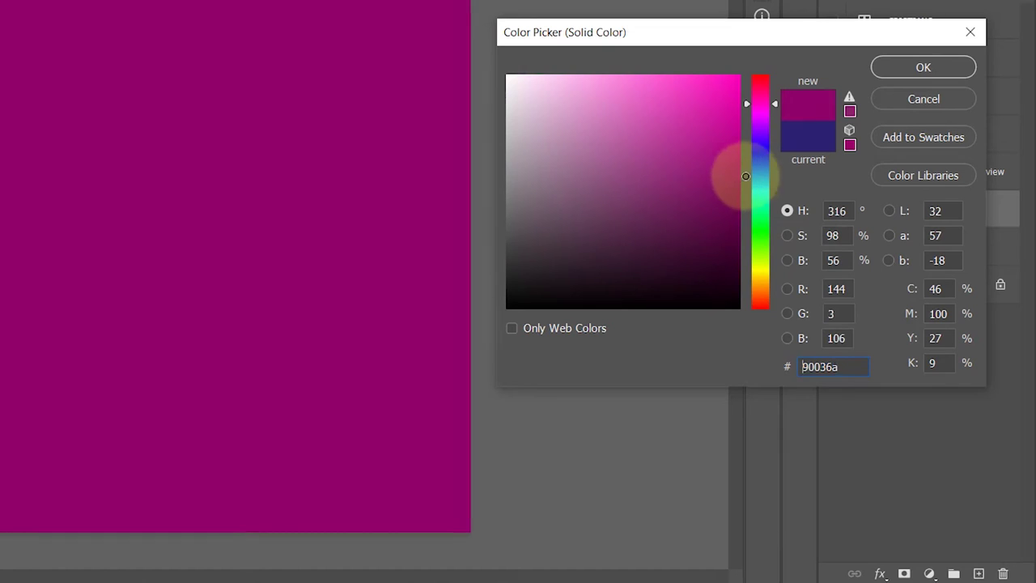
left_click_drag(745, 176, 786, 208)
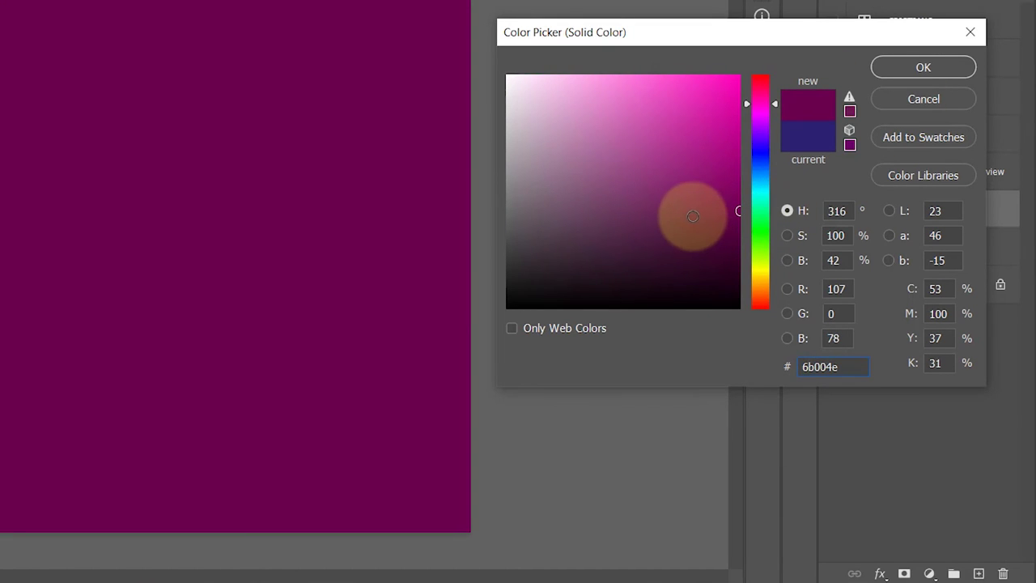
left_click(692, 216)
left_click(923, 67)
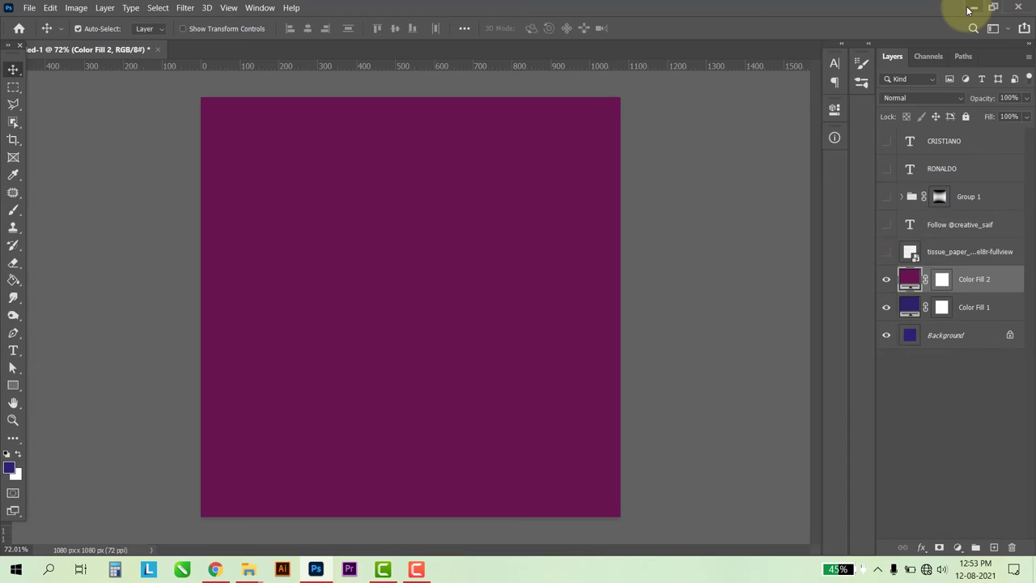
Bring the tissue paper image from File Explorer over to Photoshop
left_click(971, 8)
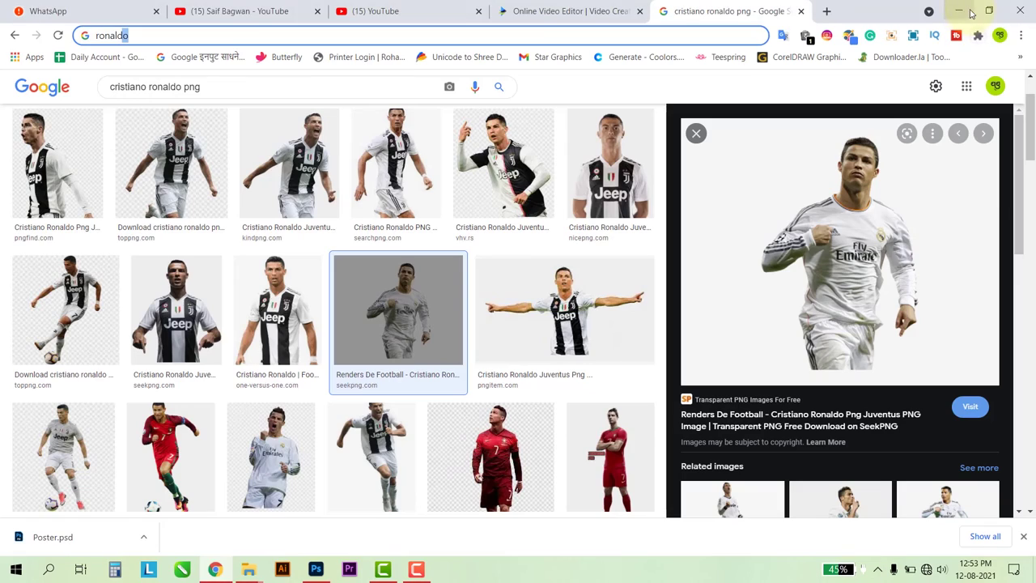
left_click(958, 8)
mouse_move(844, 242)
left_mouse_down()
mouse_move(321, 573)
mouse_move(380, 234)
left_mouse_up()
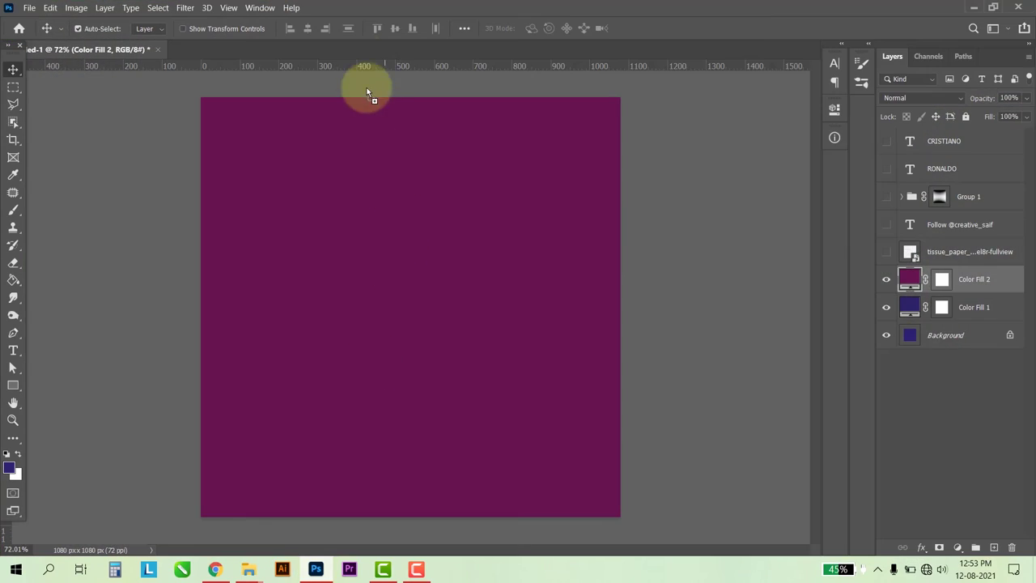
Place the tissue paper image and scale it to cover the whole canvas
left_click_drag(345, 280, 346, 280)
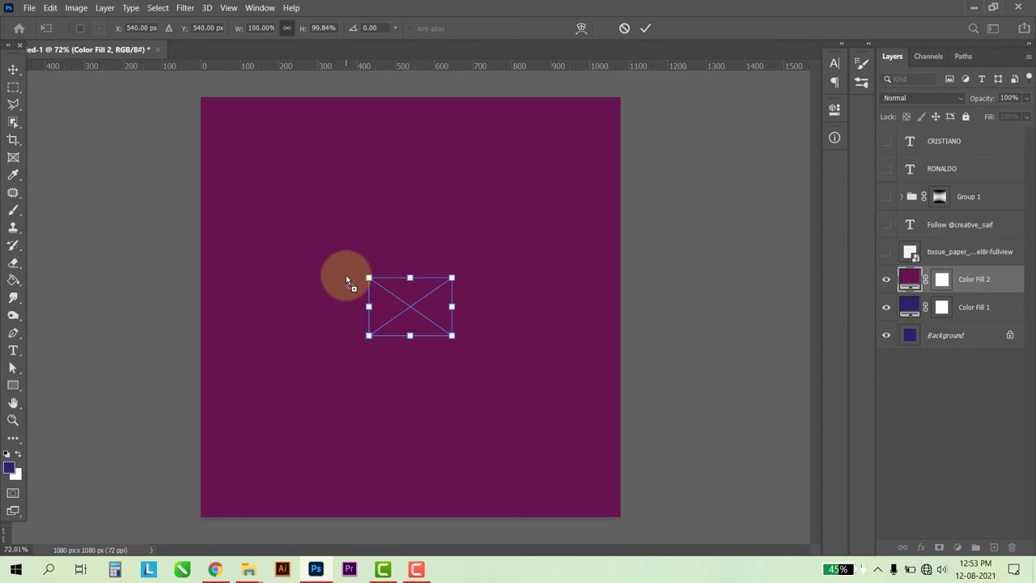
left_click_drag(453, 334, 740, 475)
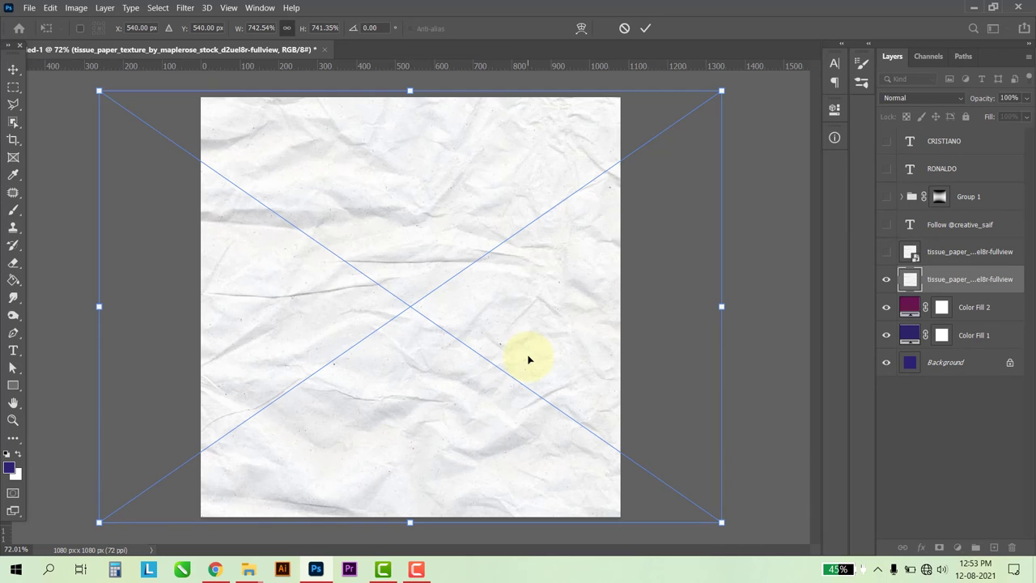
key("Return")
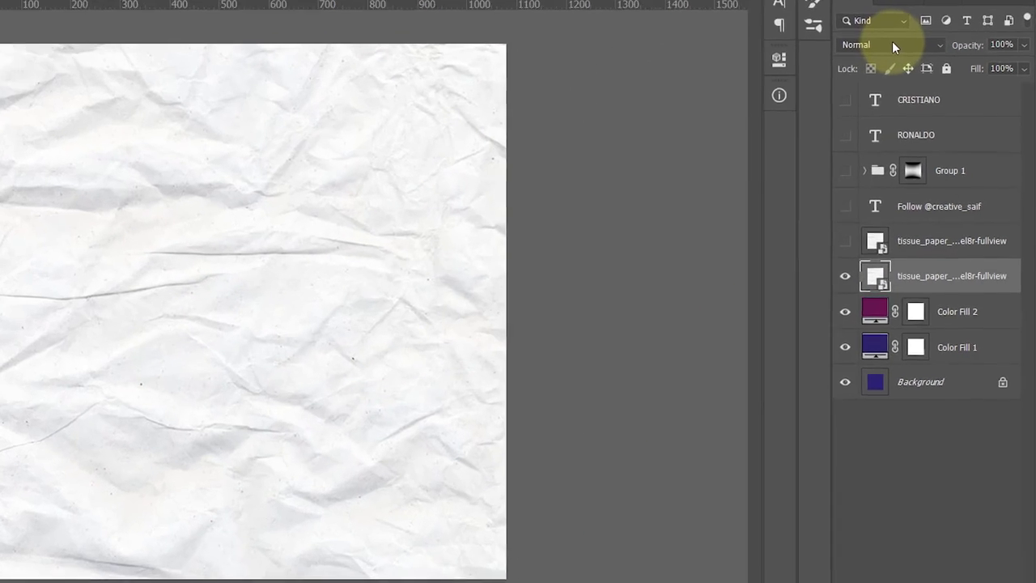
Set the tissue paper texture layer's blend mode to Multiply
left_click(924, 95)
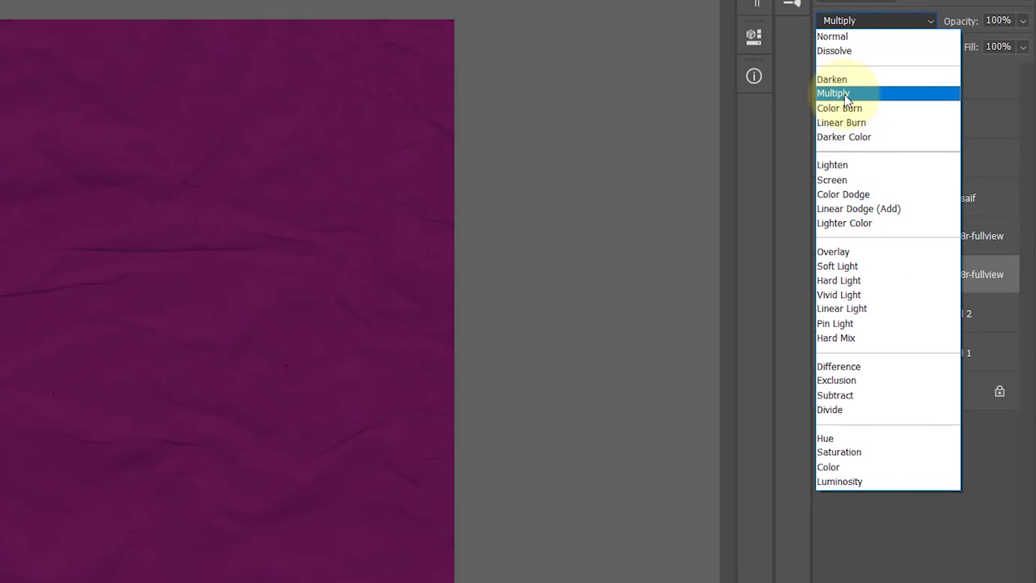
left_click(841, 97)
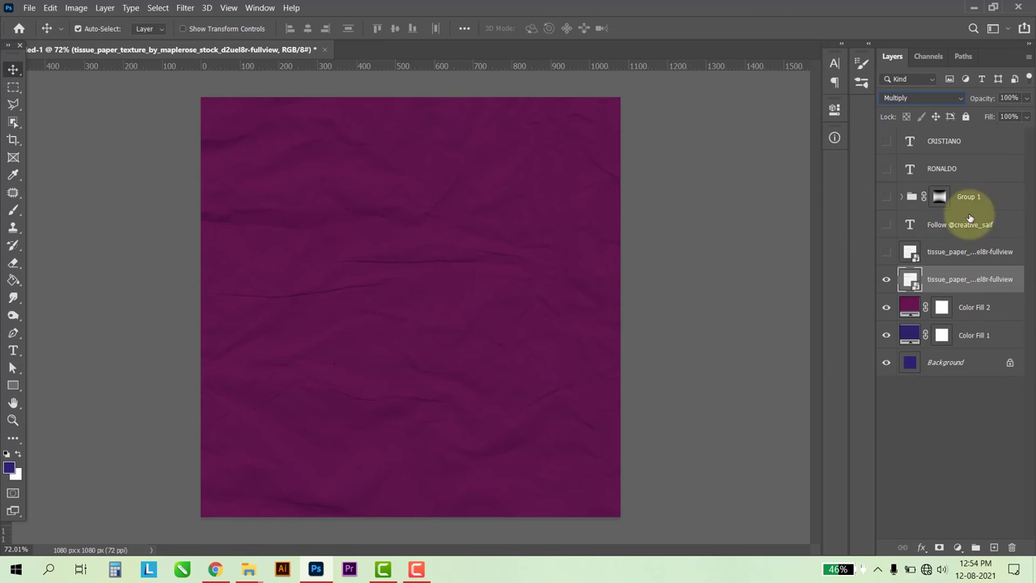
left_click(388, 289)
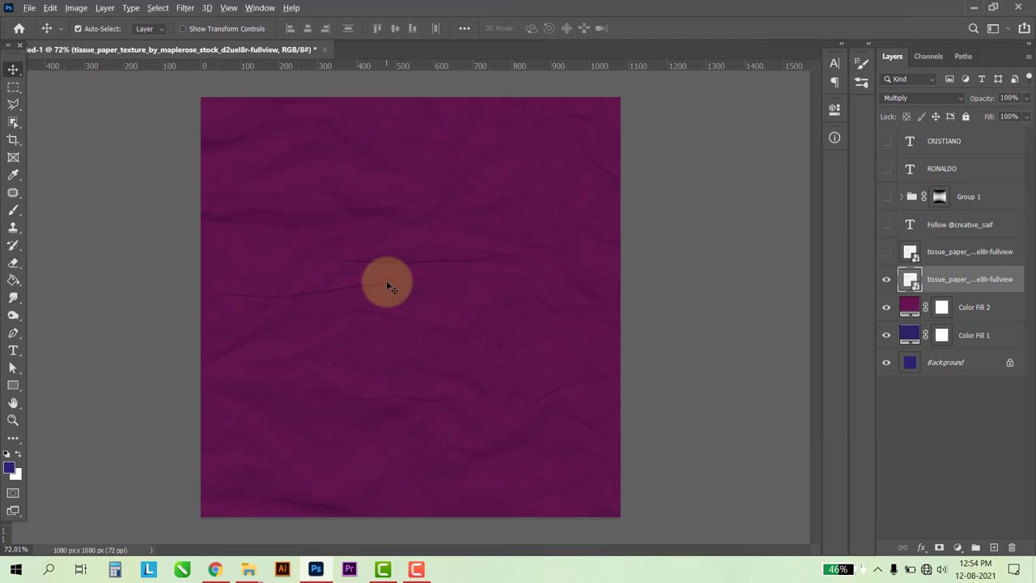
left_click_drag(389, 289, 488, 331)
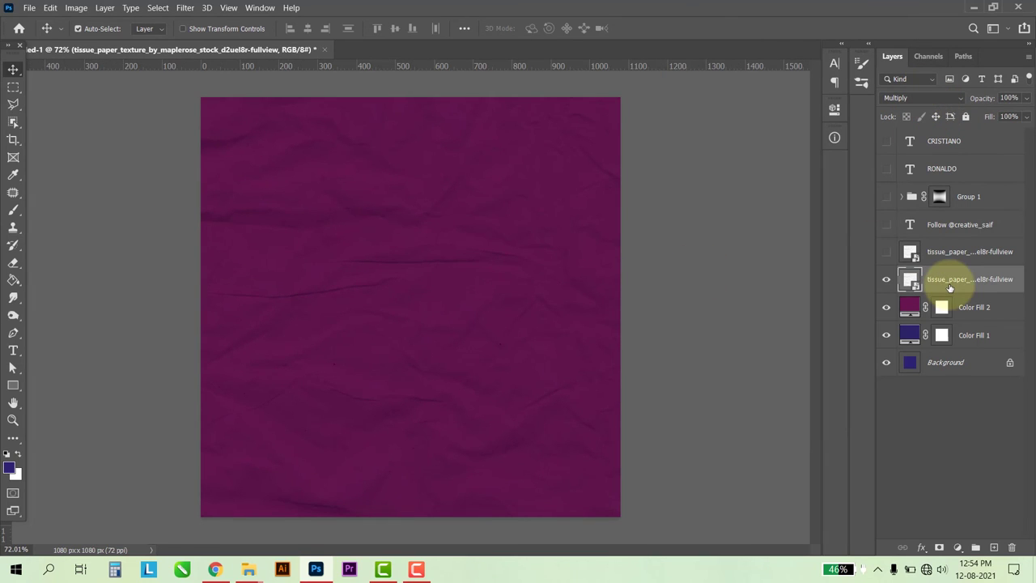
left_click(905, 98)
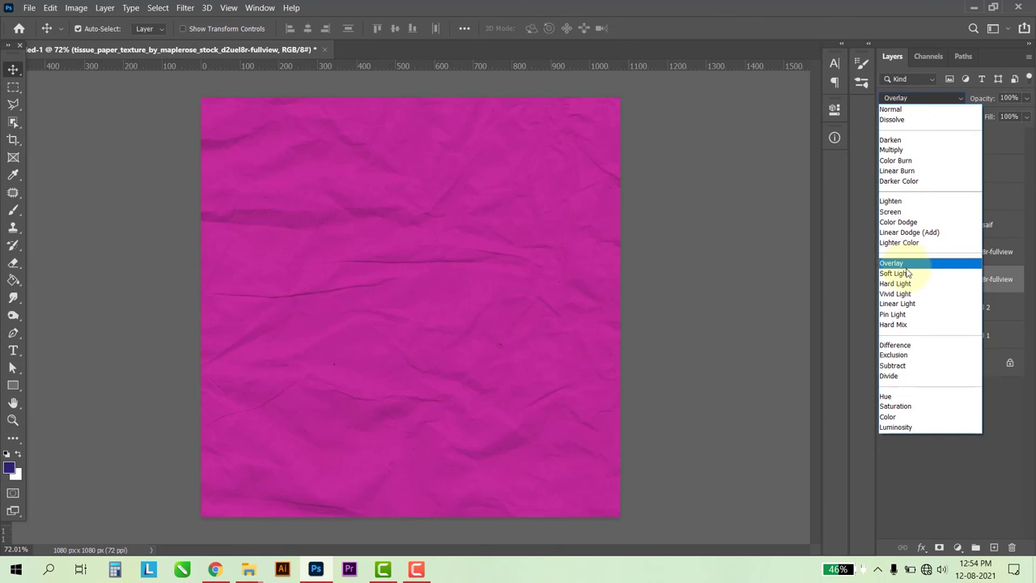
left_click(898, 150)
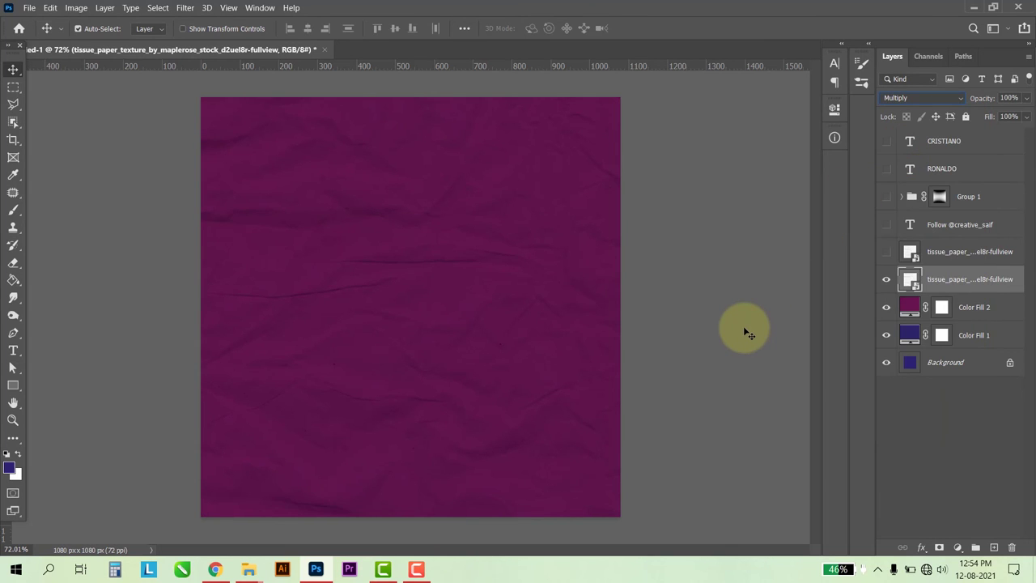